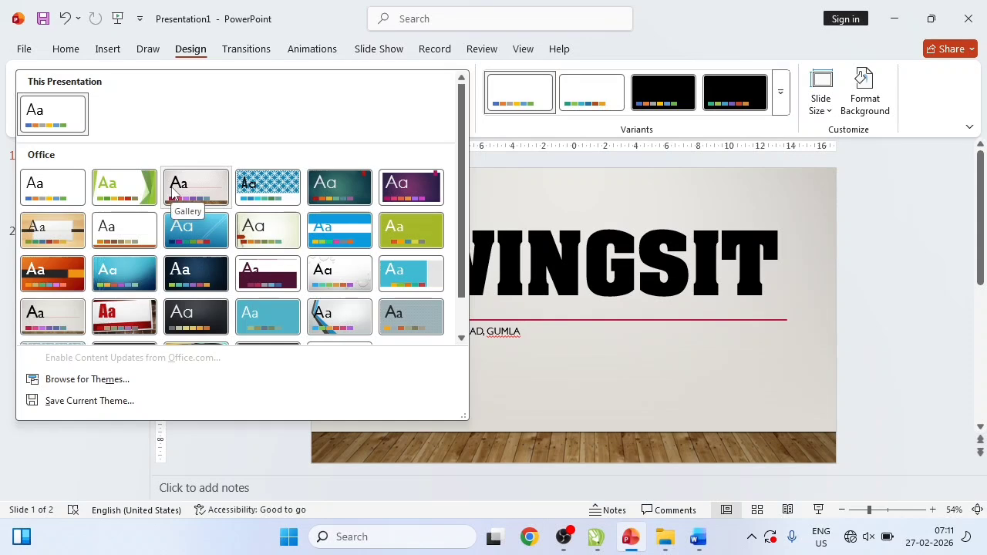
- Try the grey wood-floor theme, then apply the Savon theme from the full Themes gallery
left_click(171, 192)
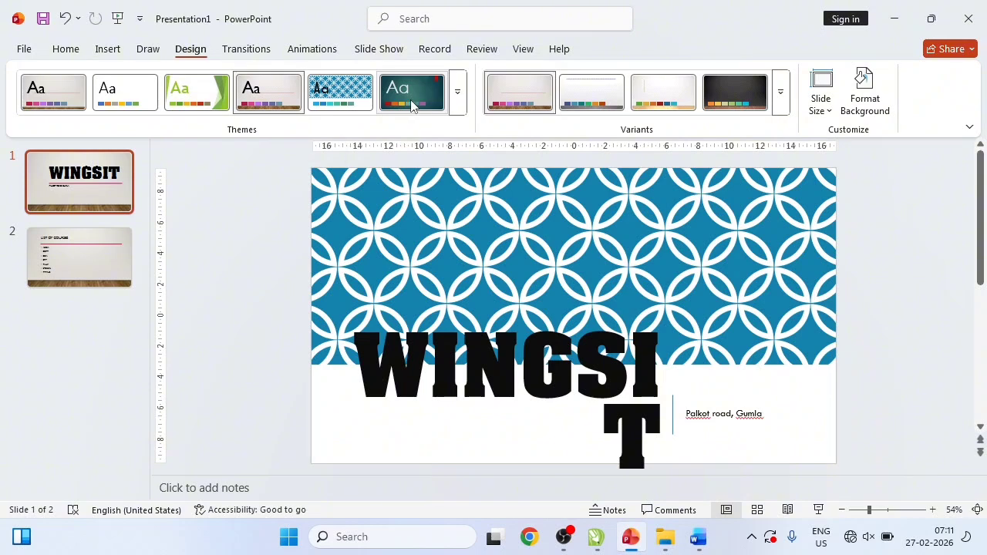
left_click(459, 106)
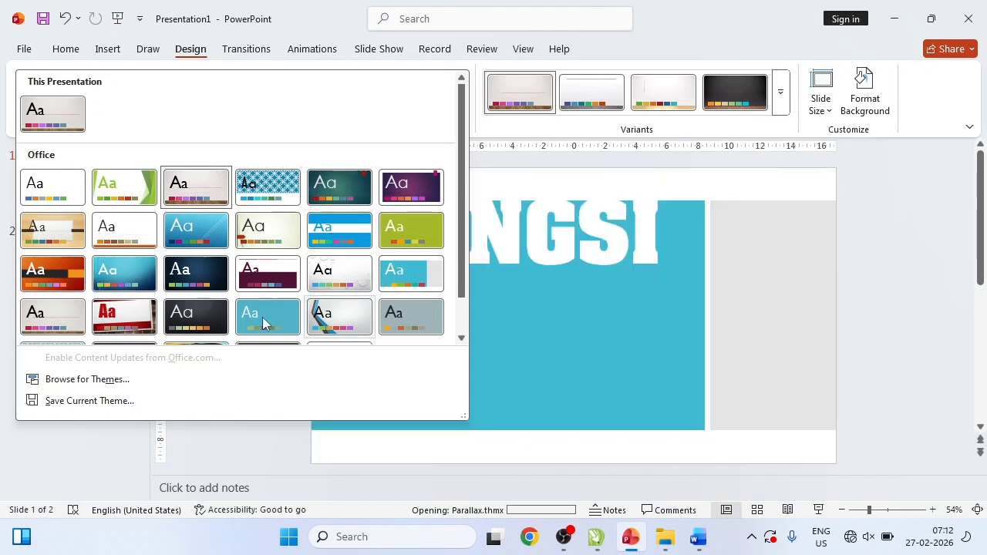
scroll(463, 260, "down", 1)
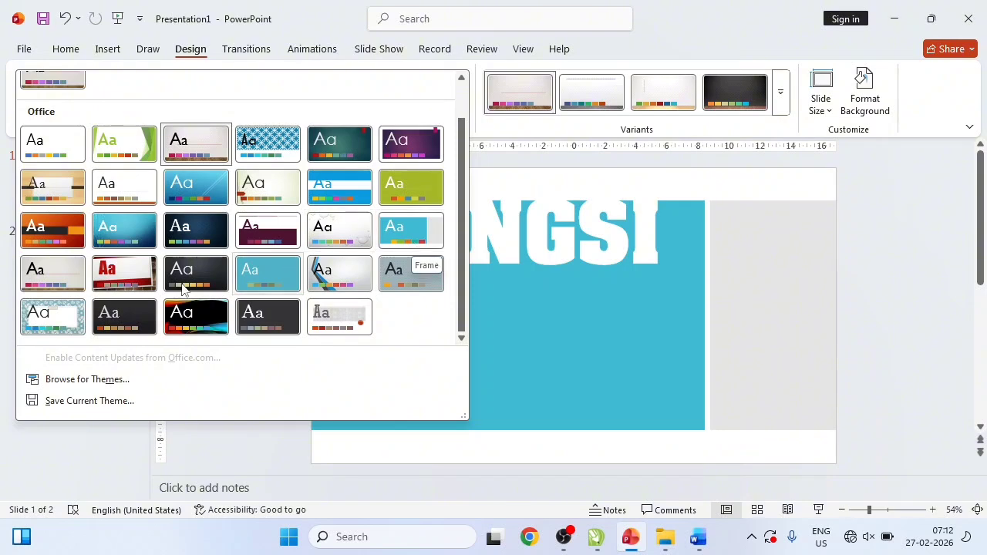
left_click(62, 316)
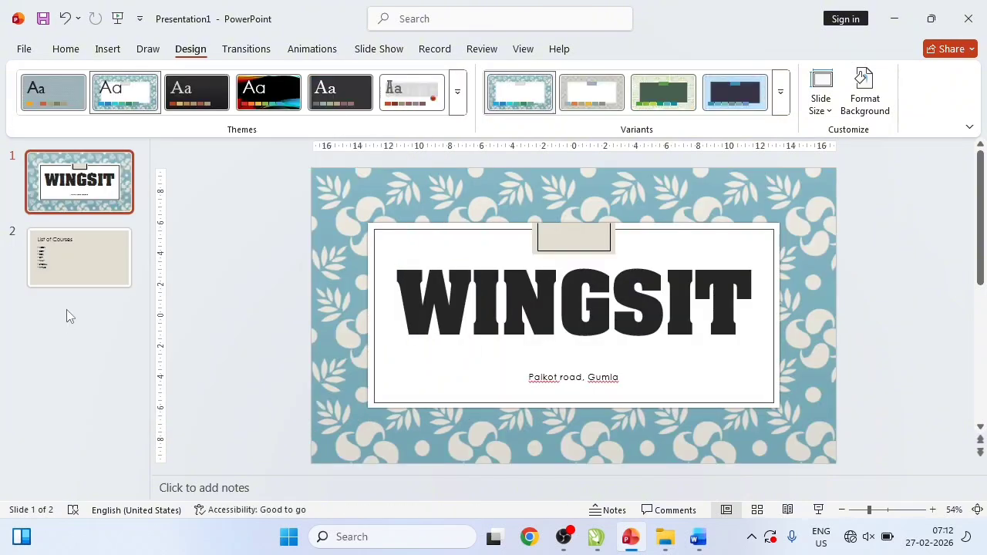
- After reviewing both slides and trying the grey and green variants, apply the dark blue Savon variant
left_click(77, 253)
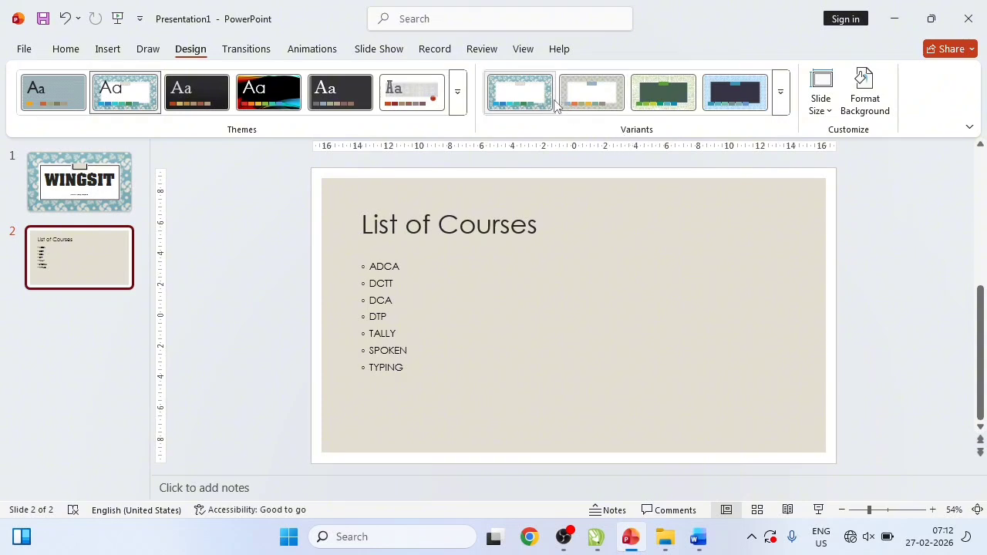
left_click(77, 194)
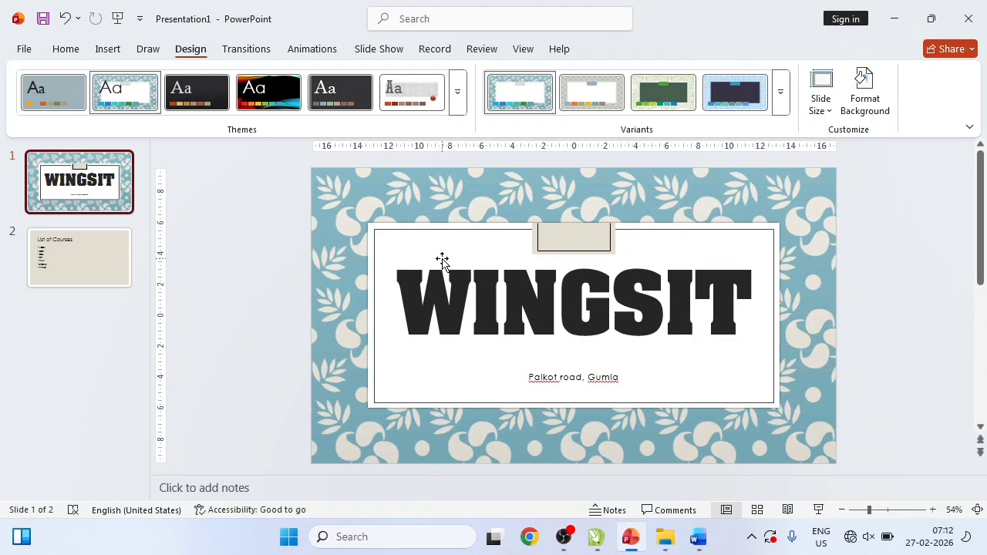
left_click(601, 101)
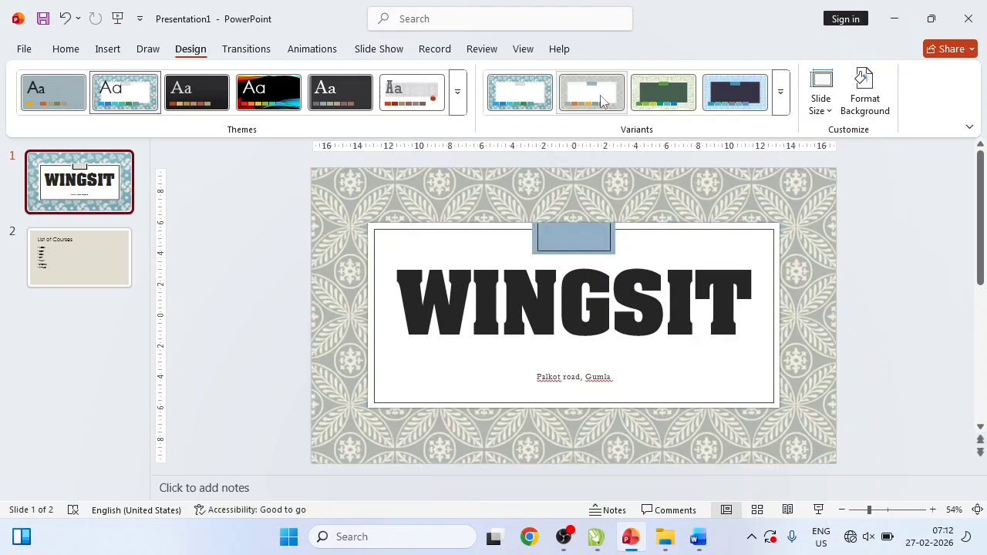
left_click(666, 103)
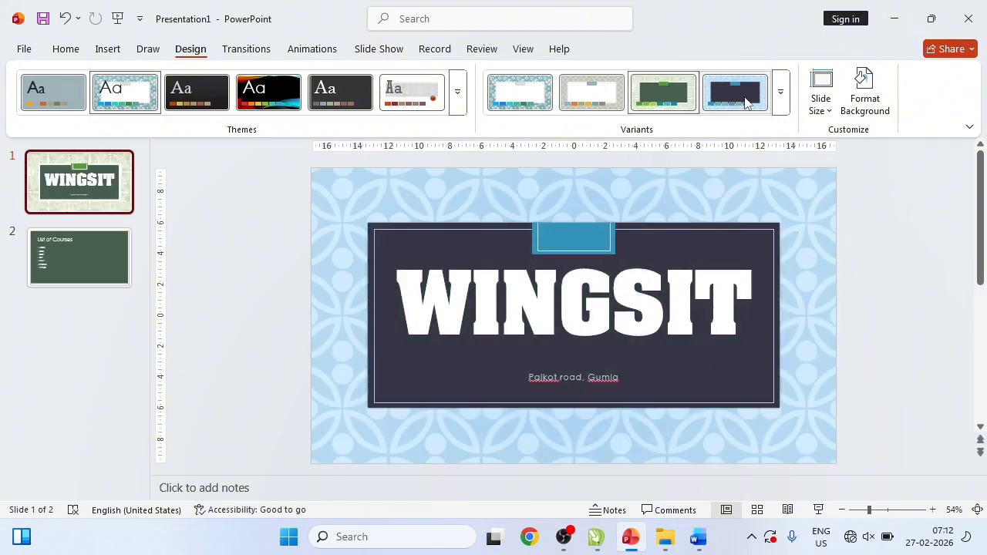
left_click(781, 98)
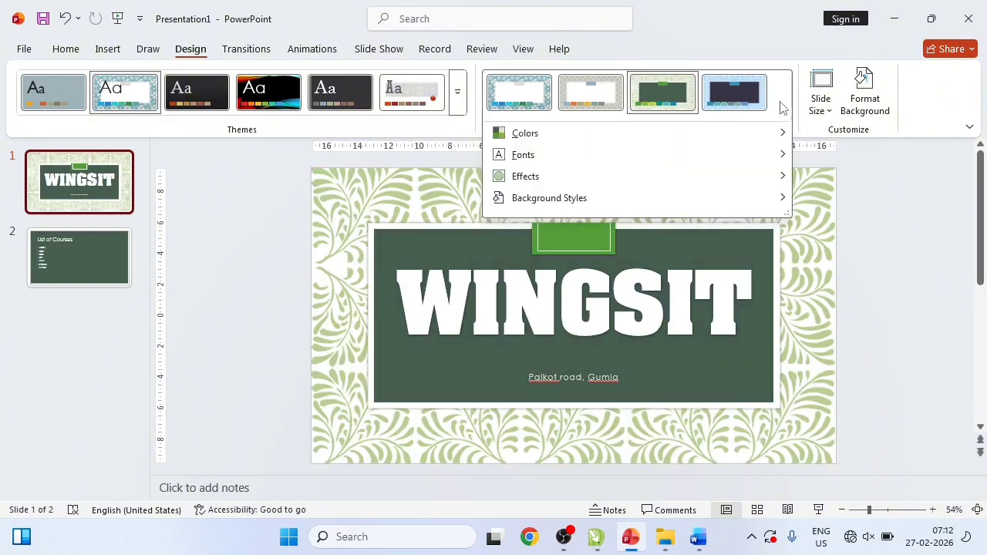
left_click(738, 104)
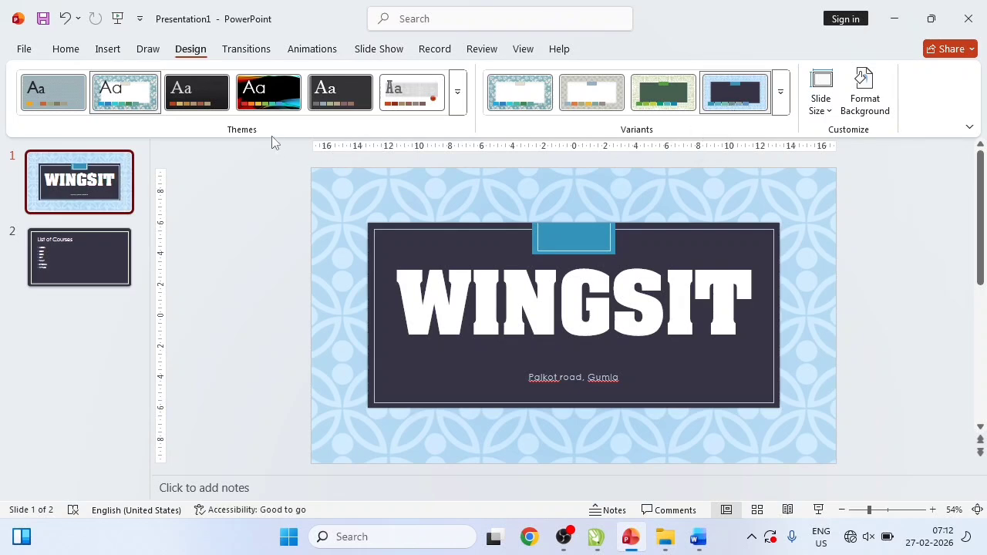
left_click(457, 94)
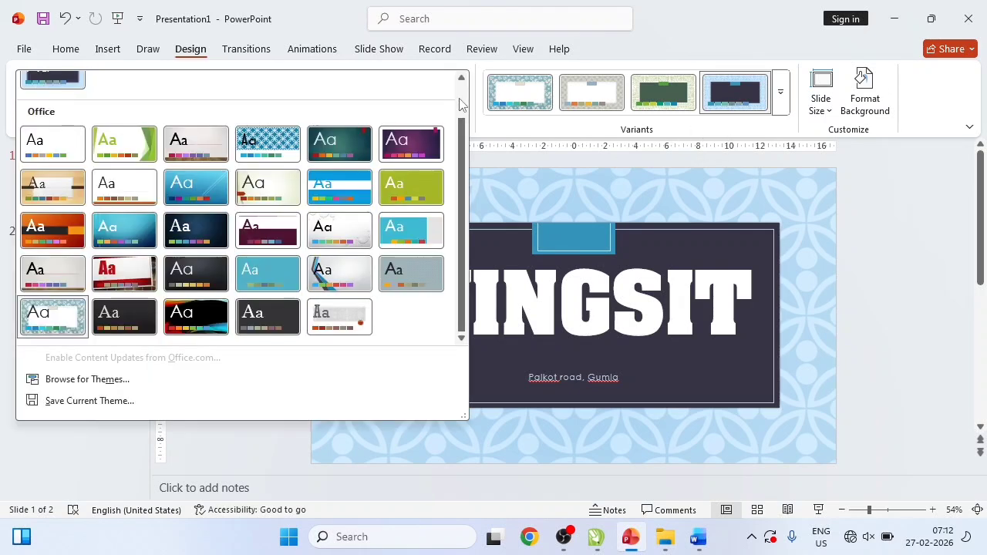
scroll(460, 103, "up", 1)
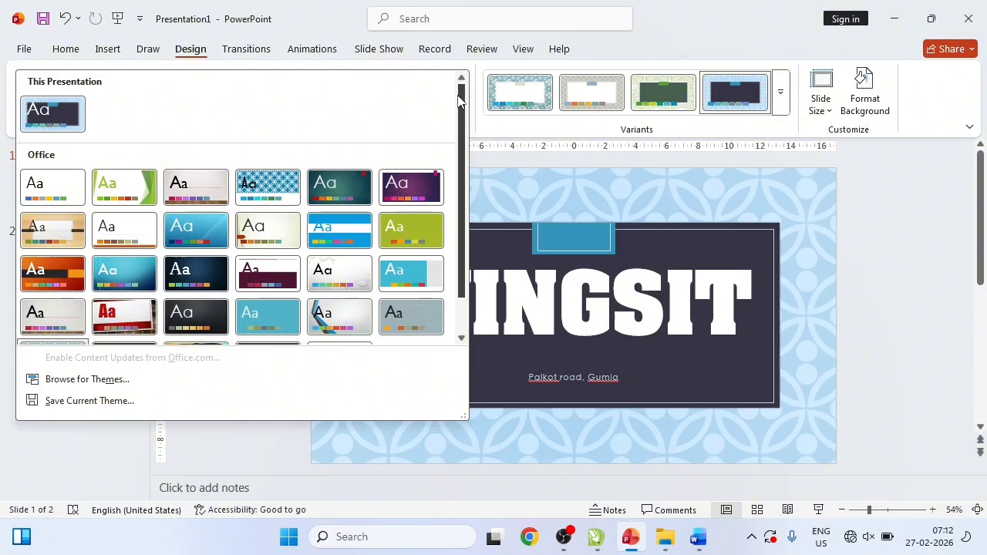
left_click(524, 219)
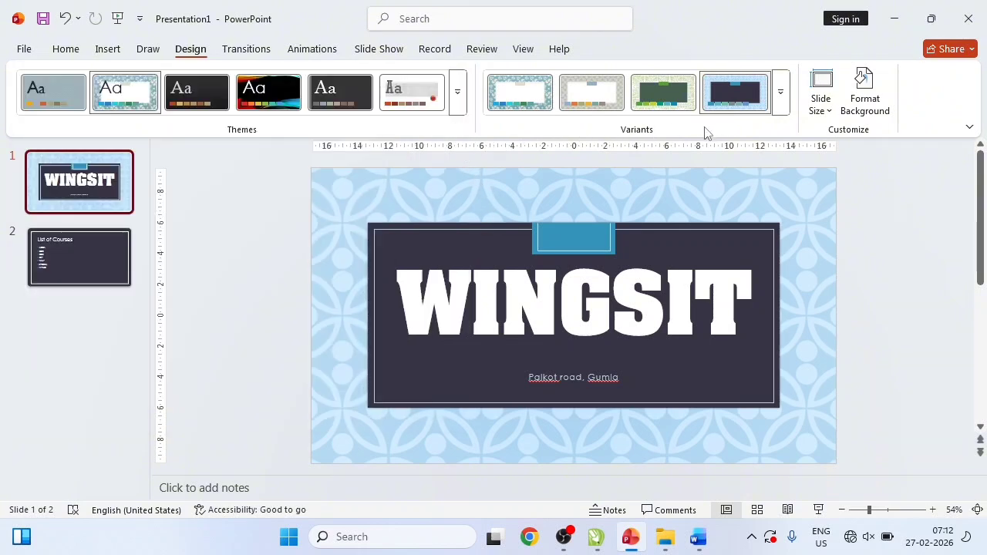
- Apply the Blue Warm colour palette to the theme
left_click(775, 111)
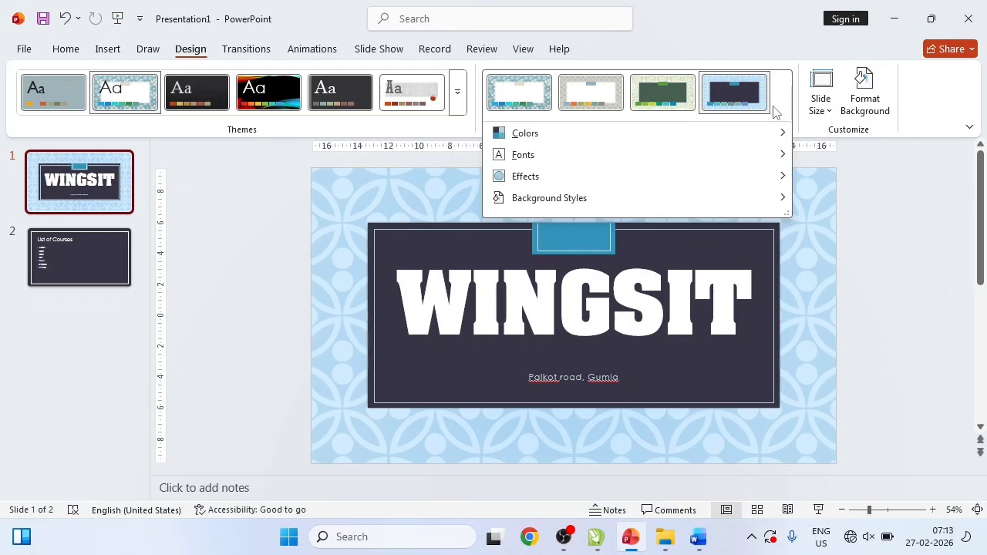
mouse_move(555, 137)
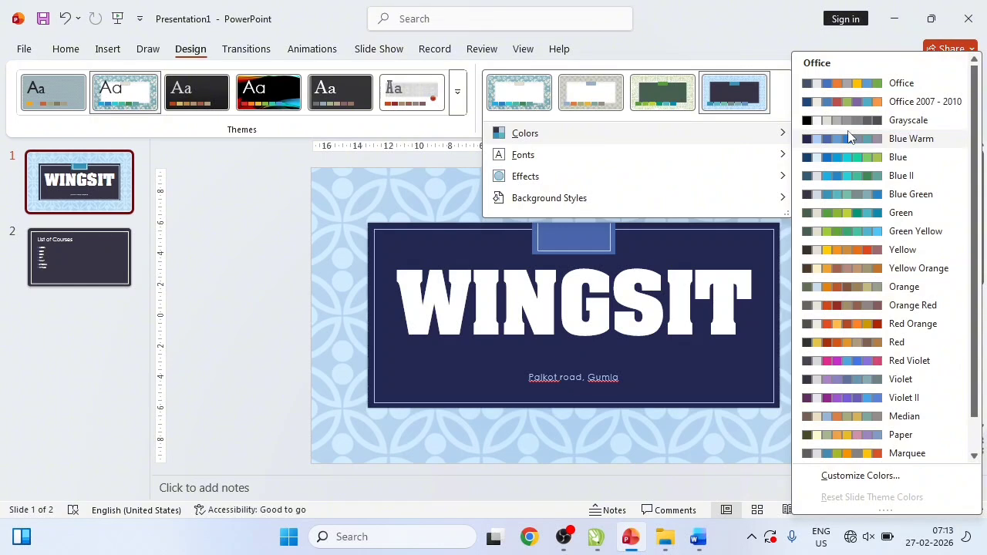
left_click(851, 137)
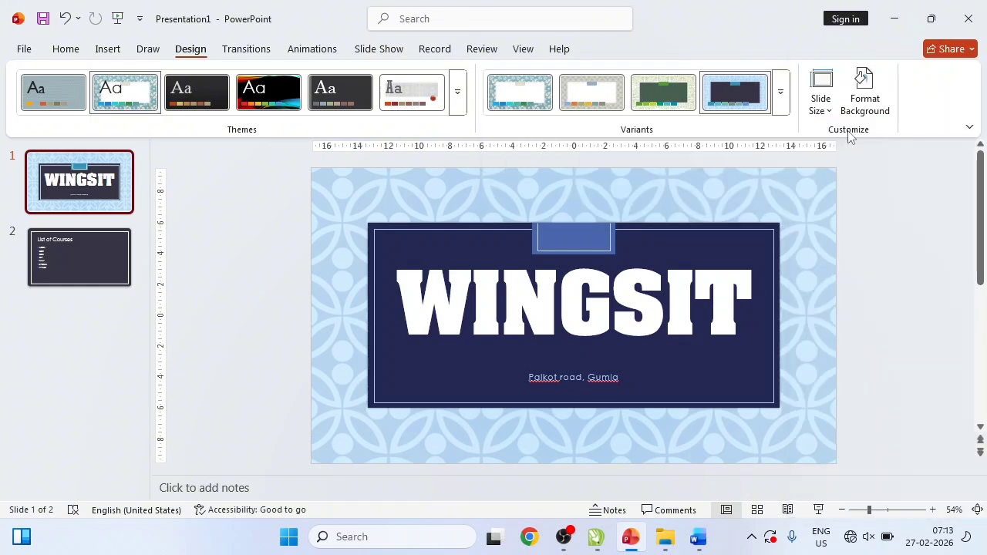
- Browse the theme Fonts and Effects options without applying any
left_click(784, 108)
mouse_move(545, 159)
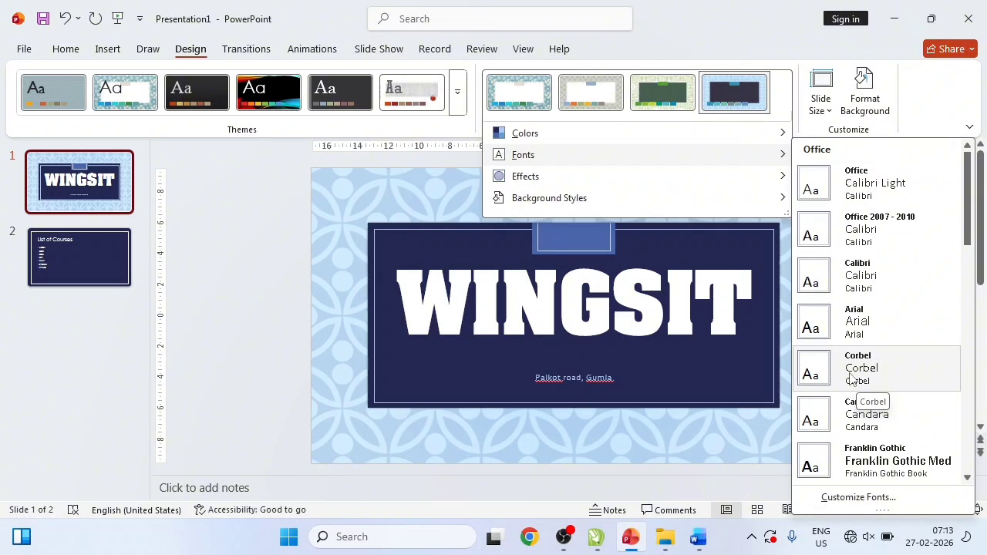
mouse_move(528, 174)
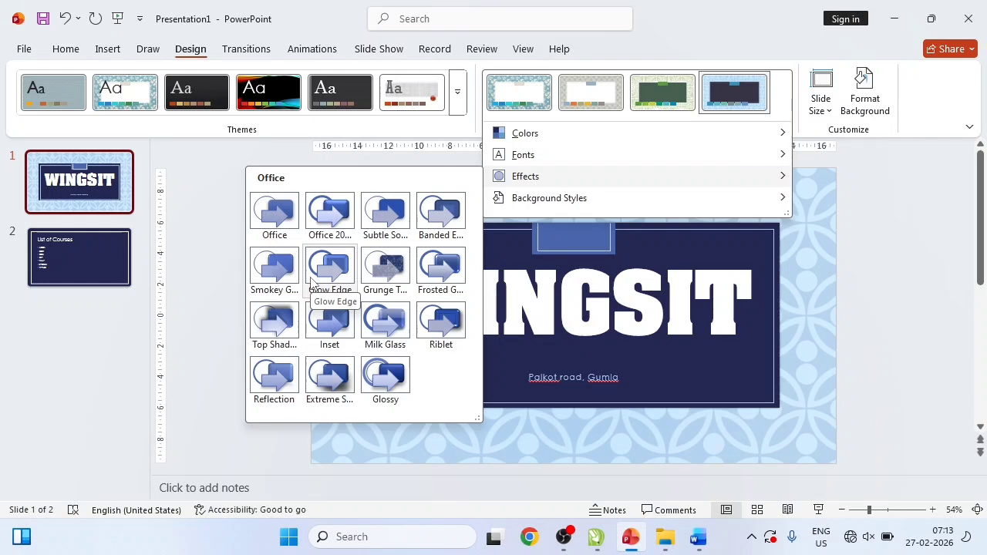
left_click(507, 239)
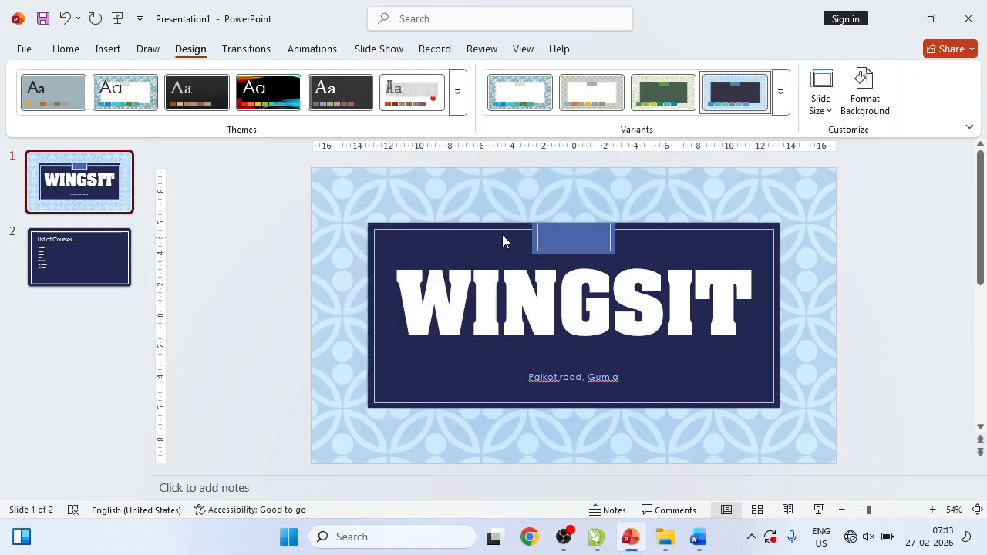
- Draw a Smiley Face shape over the start of the WINGSIT title
left_click(107, 51)
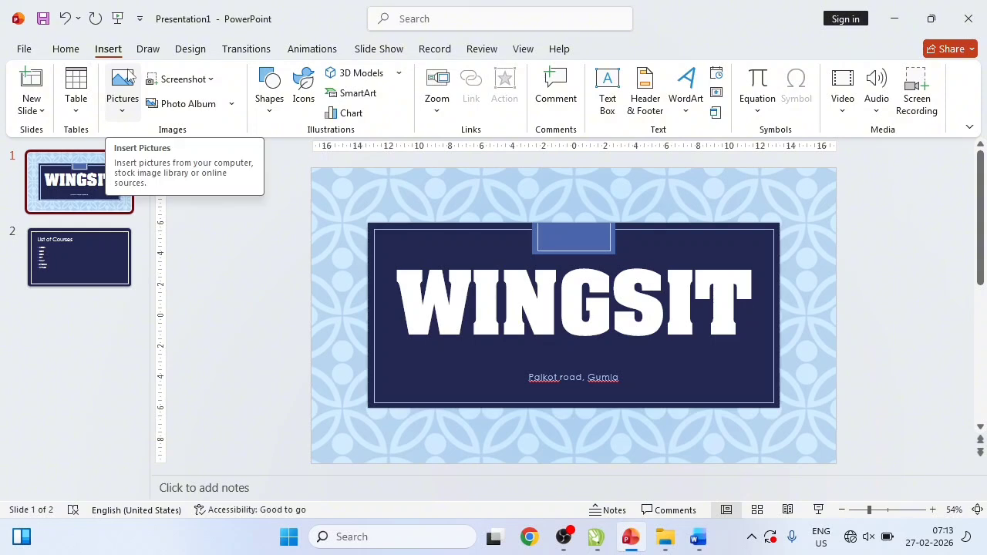
left_click(268, 99)
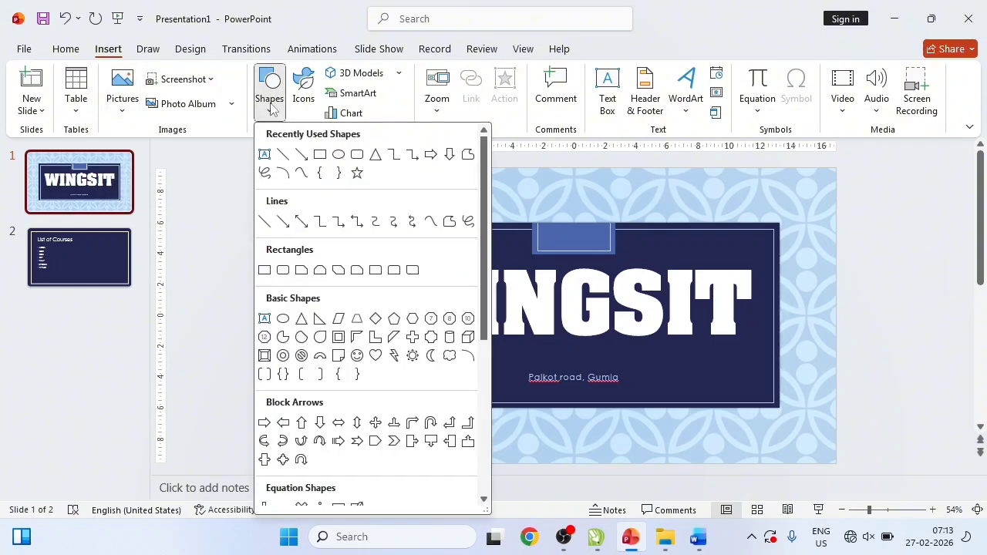
left_click(357, 355)
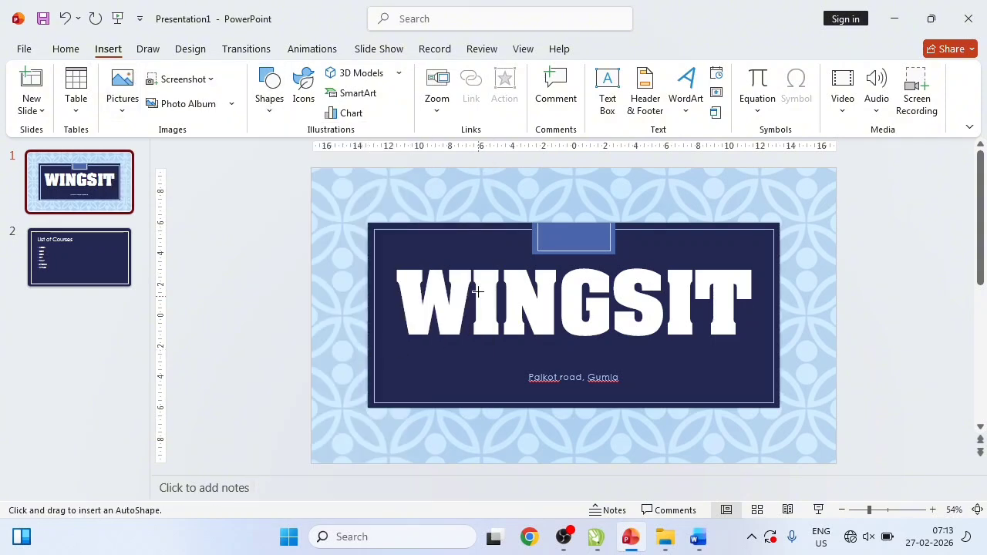
left_click_drag(402, 236, 525, 356)
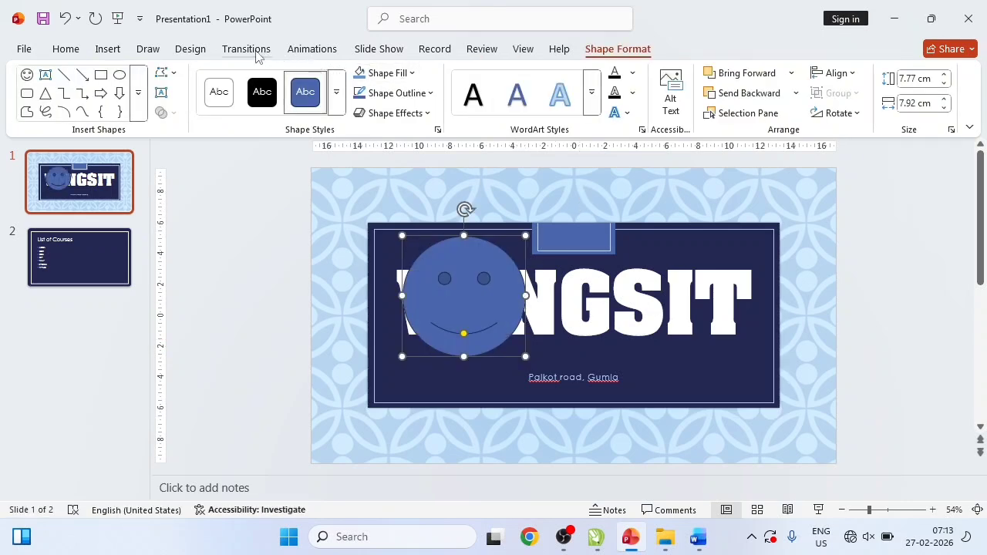
- Move the smiley face to the right end of the WINGSIT title
left_click(191, 51)
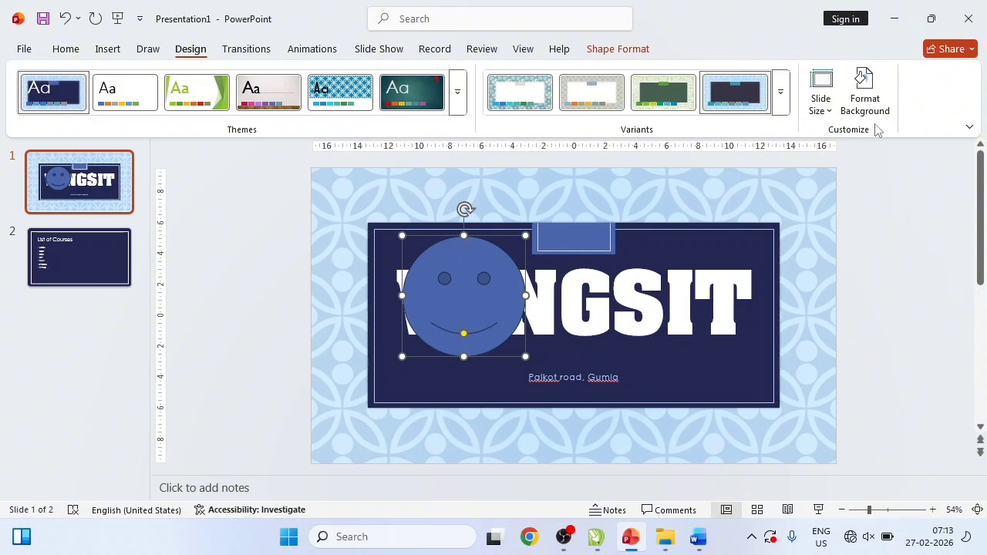
left_click(787, 96)
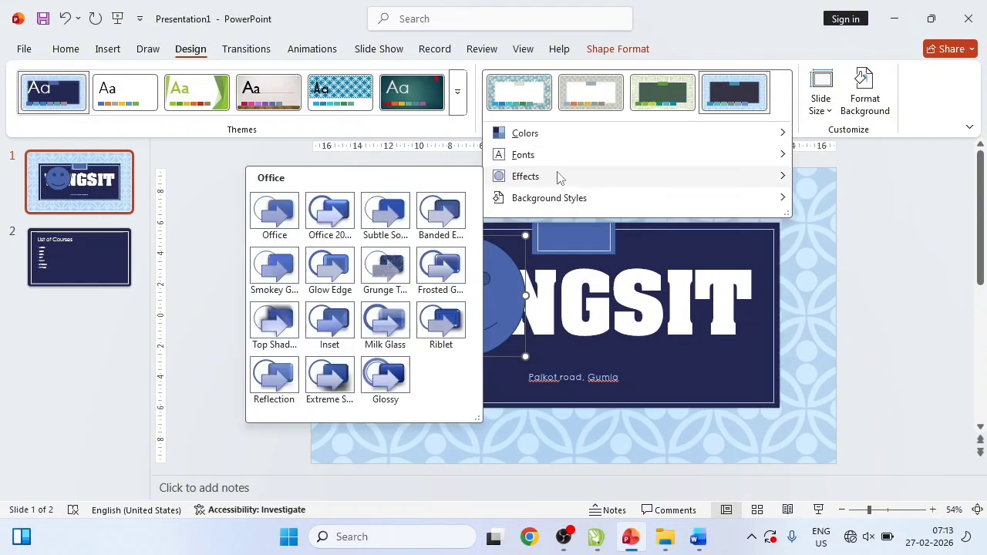
left_click(496, 298)
left_click_drag(495, 298, 786, 306)
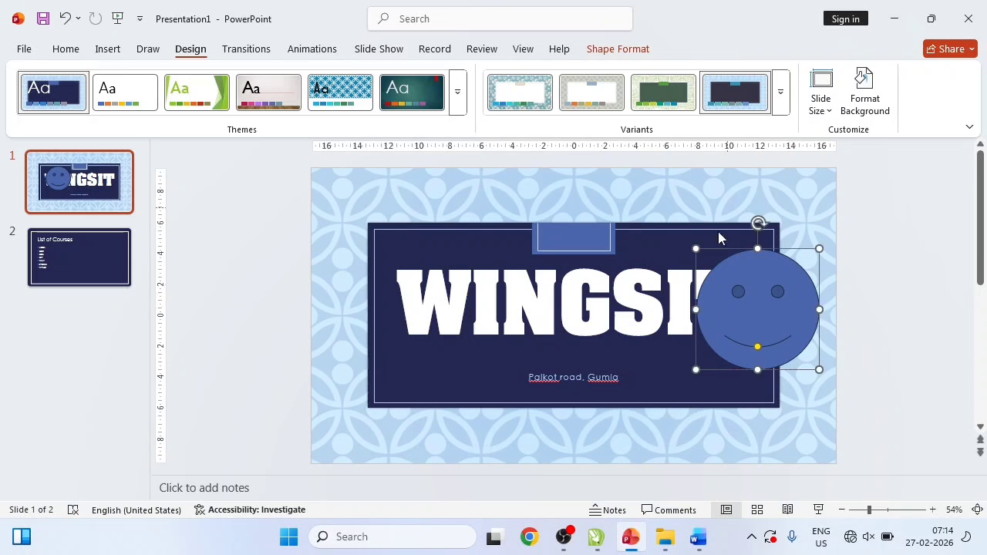
- Delete the smiley face shape from the WINGSIT title slide
left_click(781, 92)
mouse_move(552, 182)
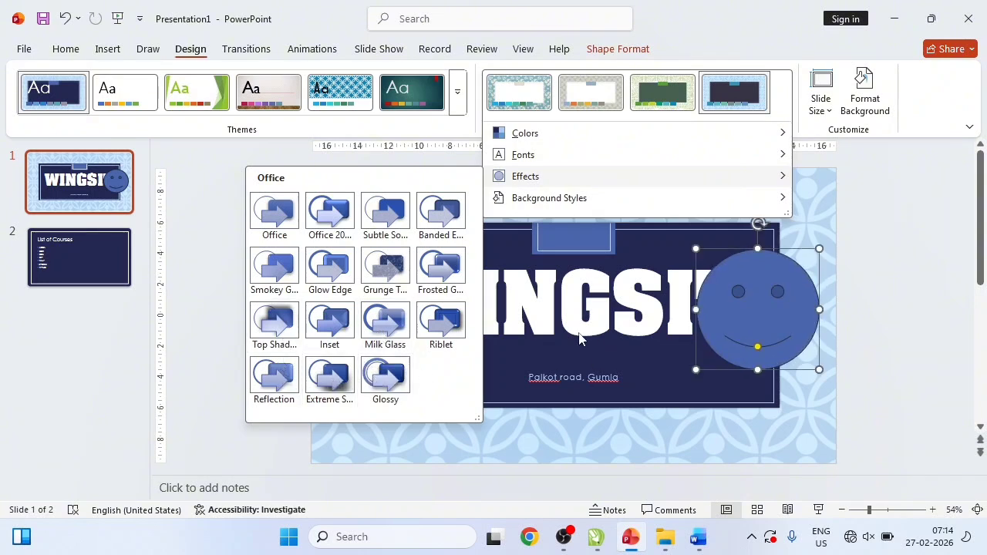
left_click(741, 301)
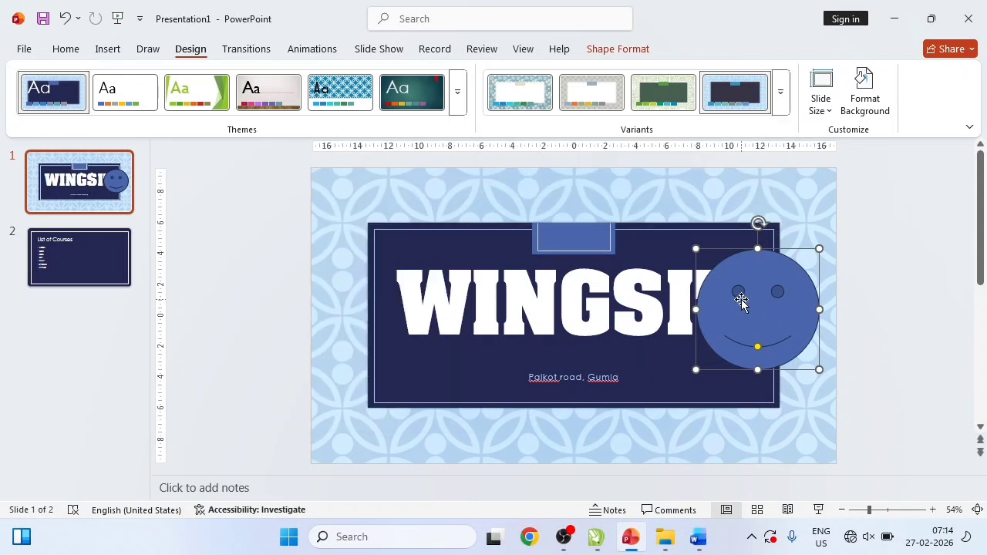
key("Delete")
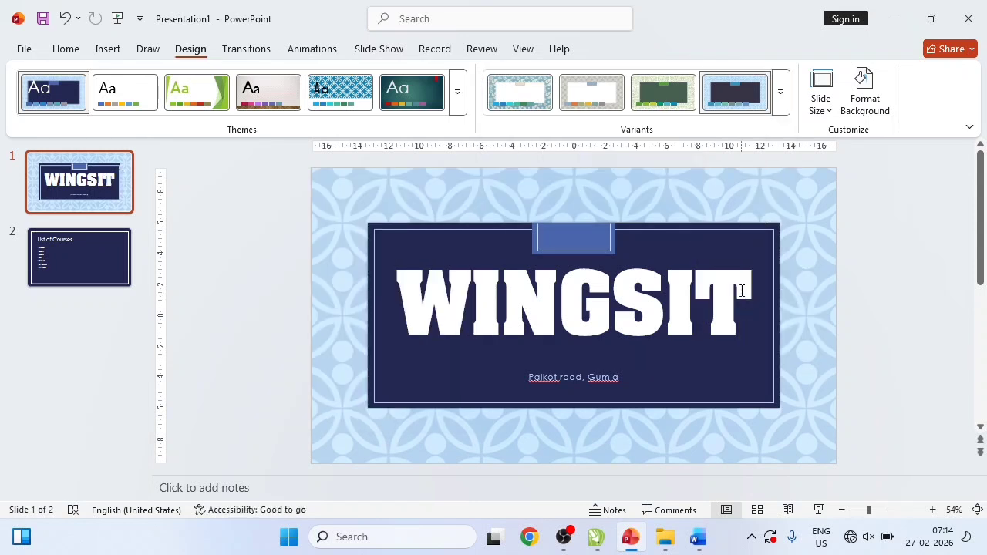
left_click(780, 91)
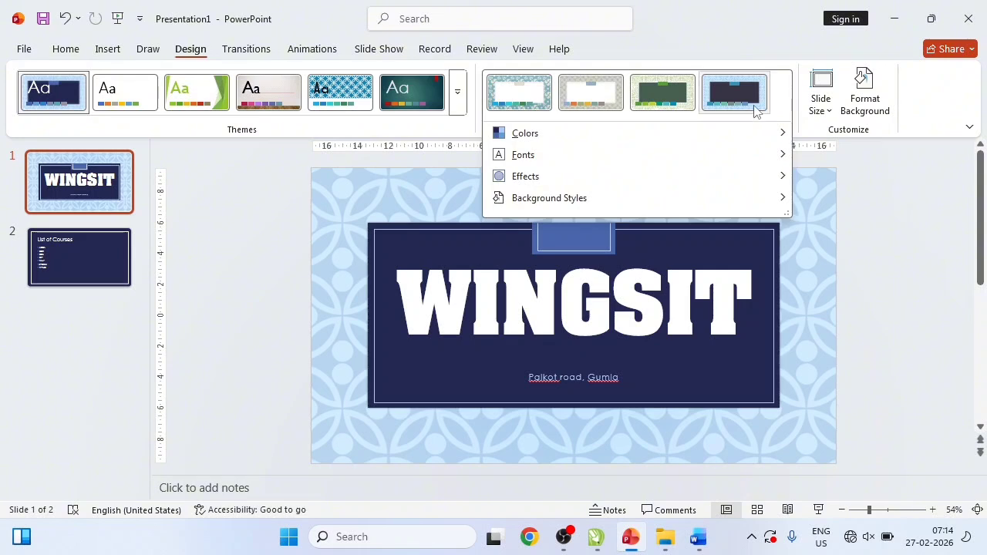
- Apply Background Style 6, the medium blue swatch, to the slides
mouse_move(566, 210)
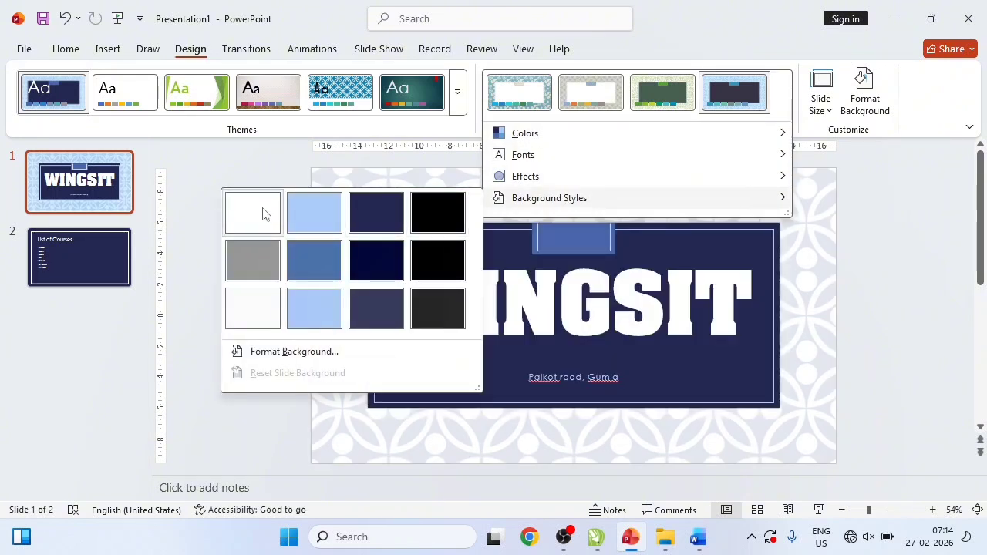
left_click(587, 438)
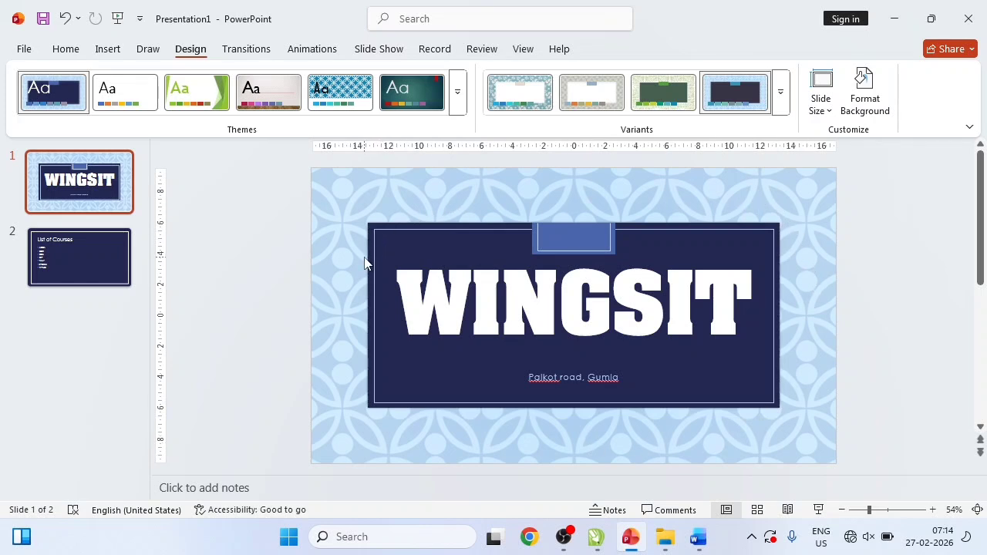
left_click(782, 108)
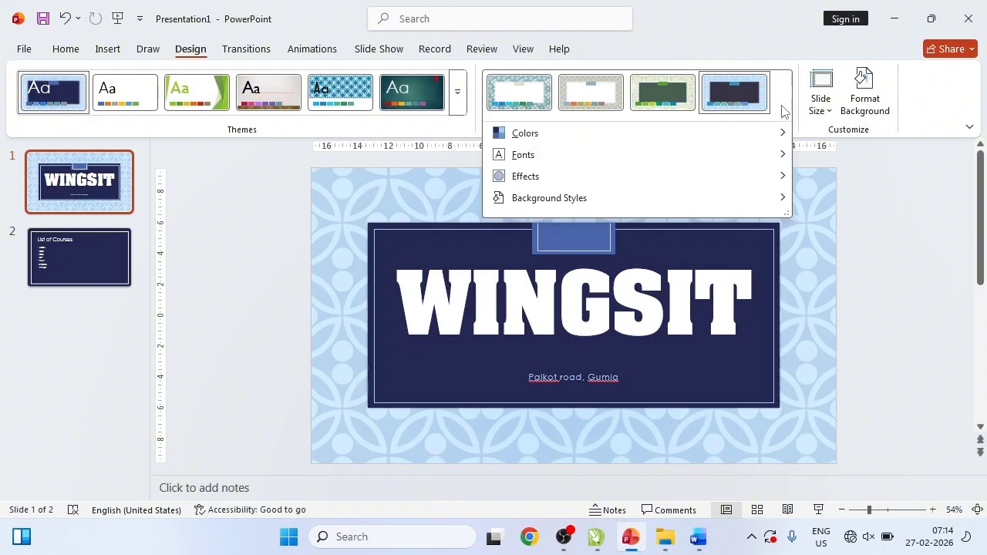
mouse_move(578, 200)
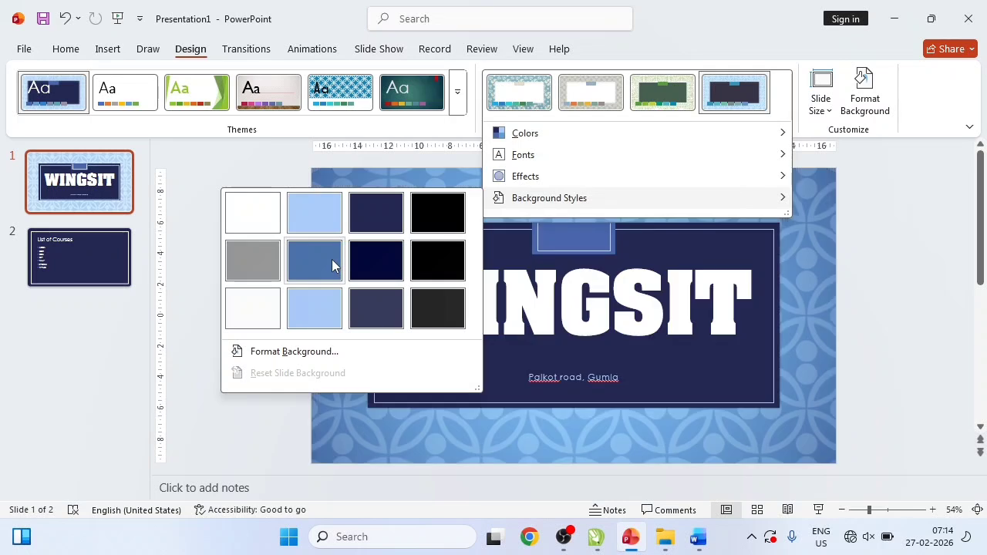
left_click(332, 261)
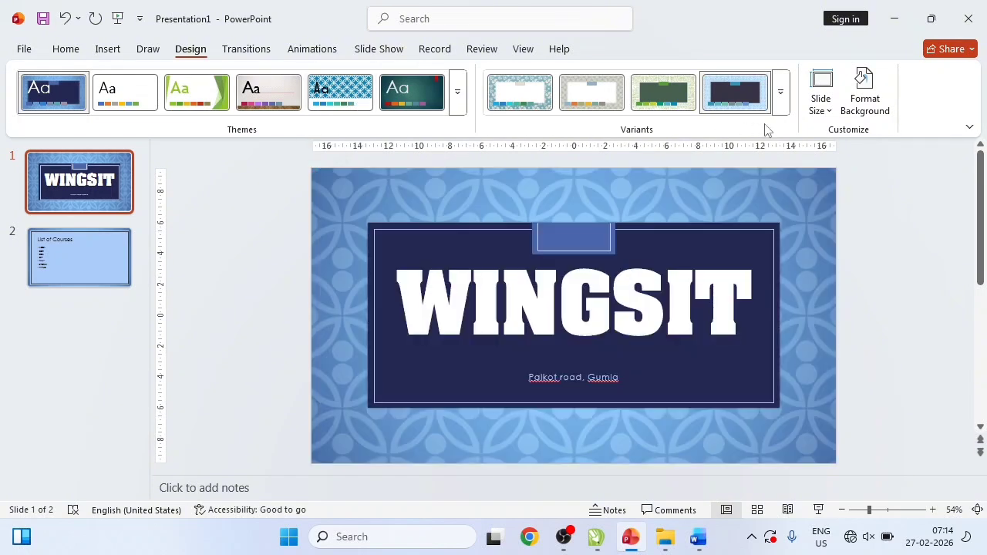
left_click(782, 104)
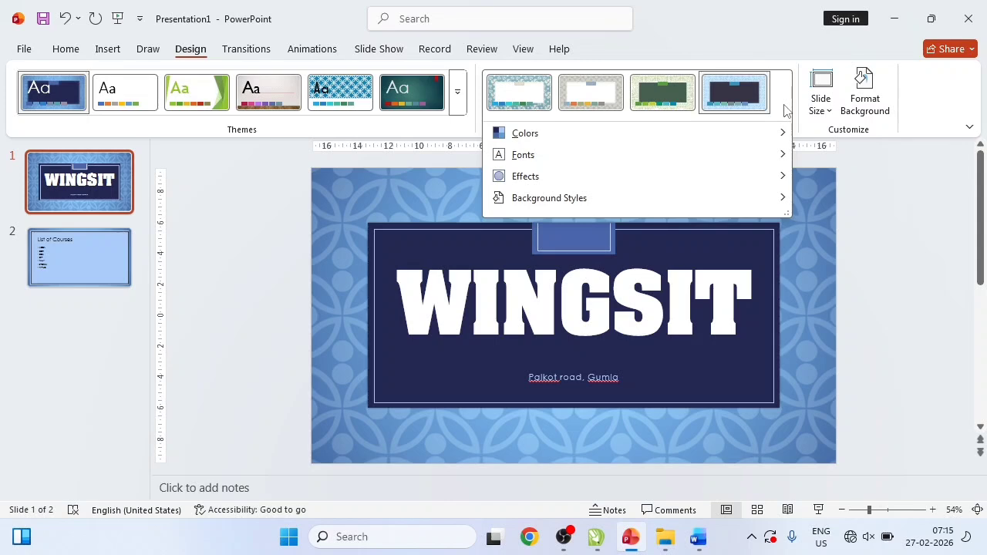
mouse_move(571, 141)
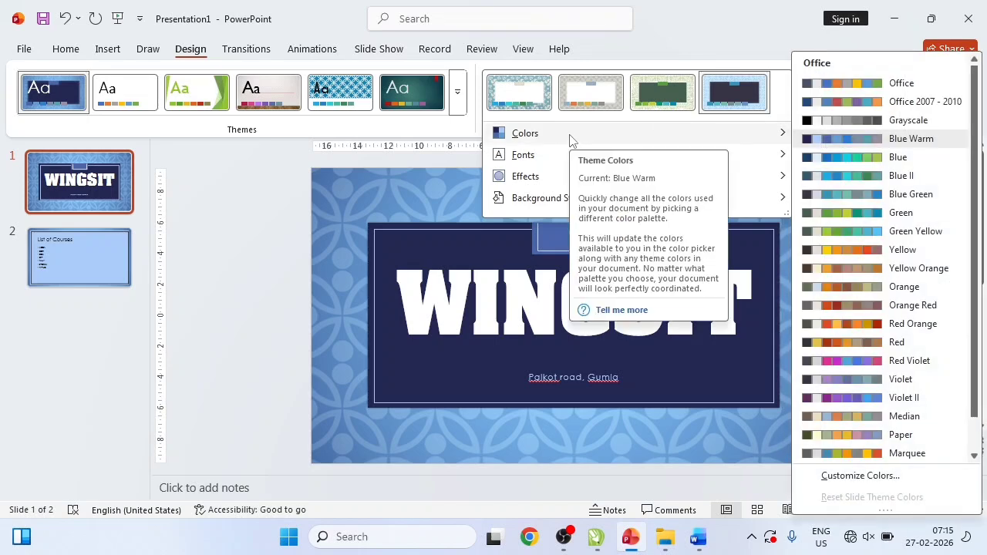
mouse_move(538, 207)
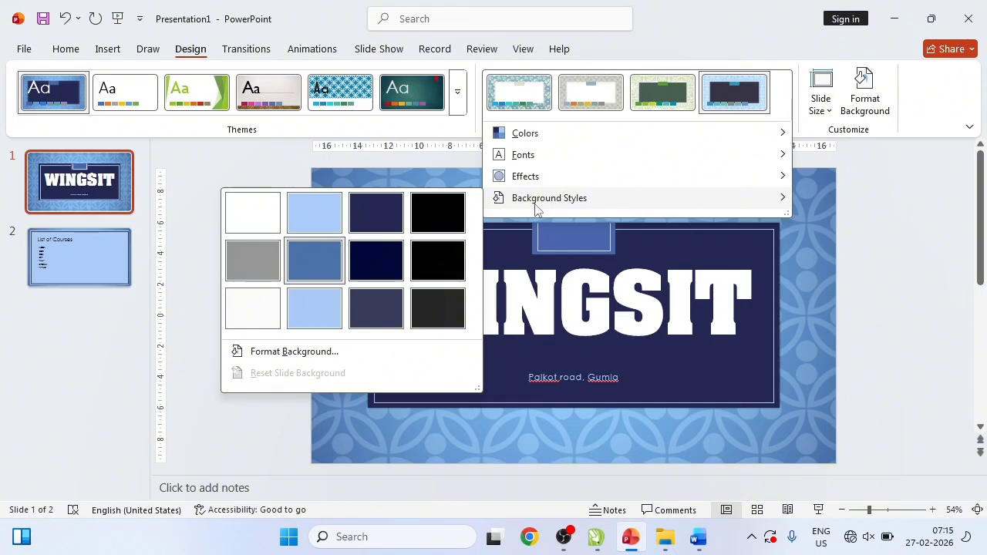
mouse_move(524, 142)
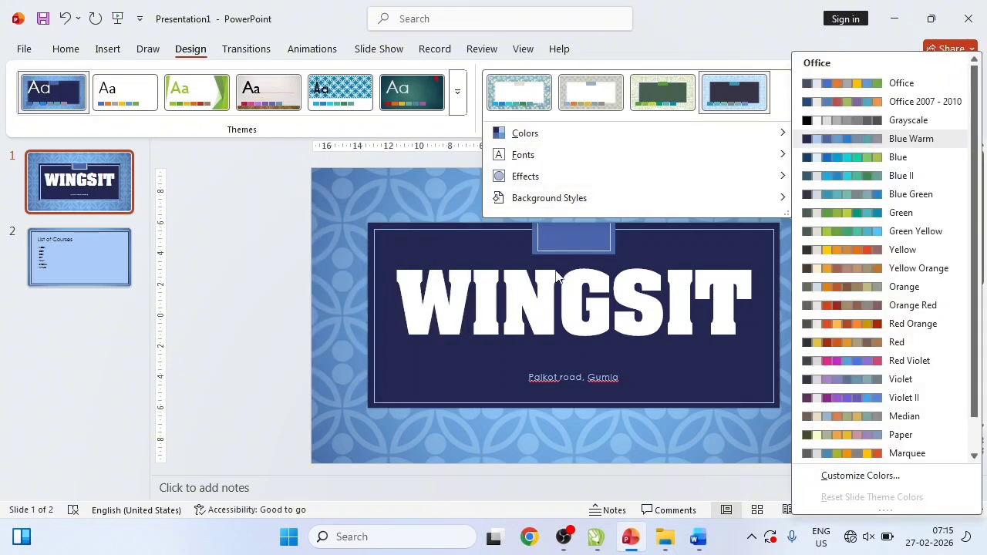
left_click(582, 375)
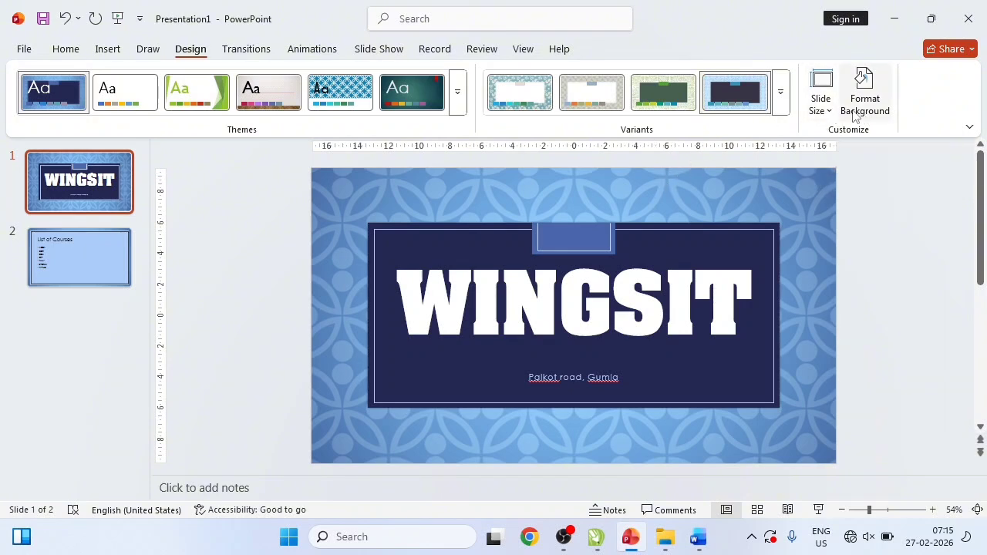
- Change the slide size to Standard (4:3), using Ensure Fit to scale content
left_click(821, 112)
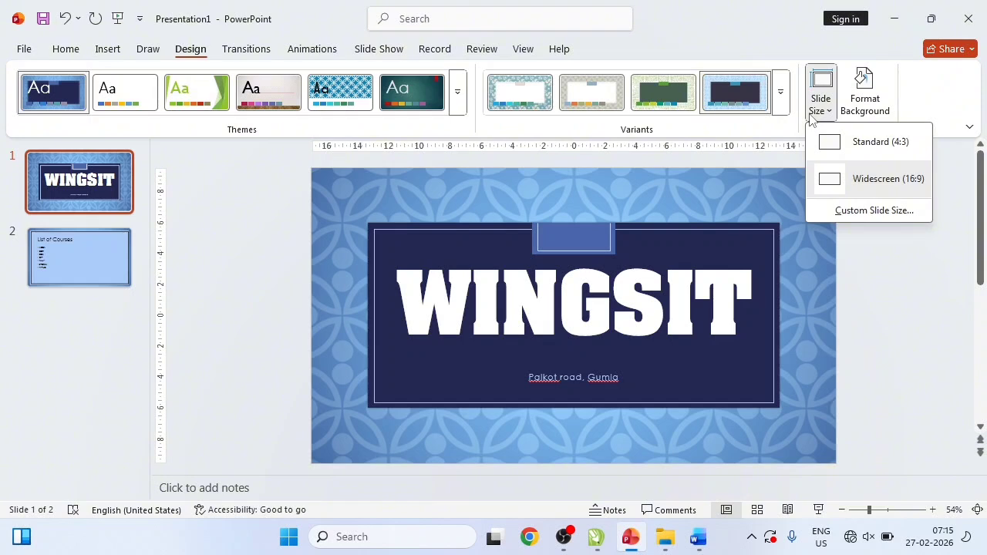
left_click(737, 212)
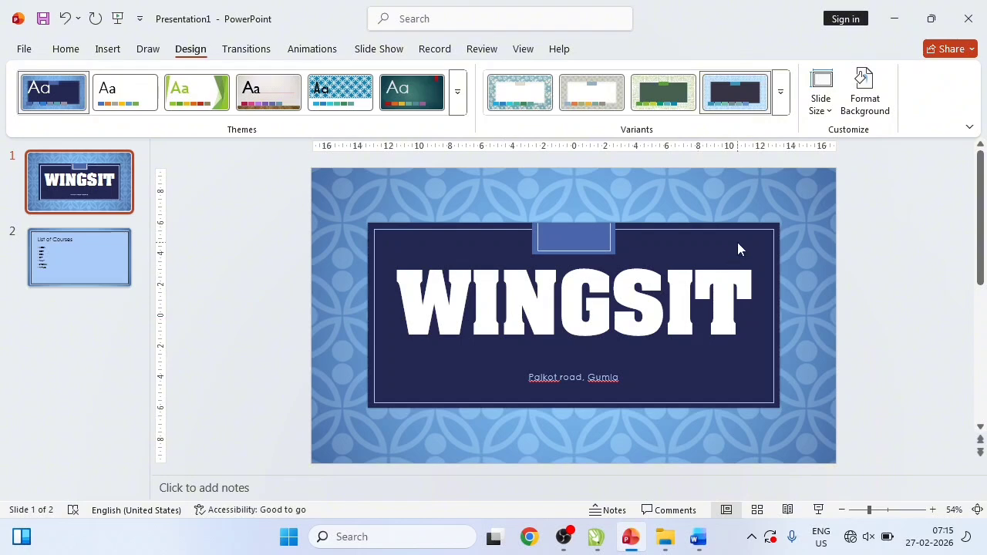
left_click(822, 113)
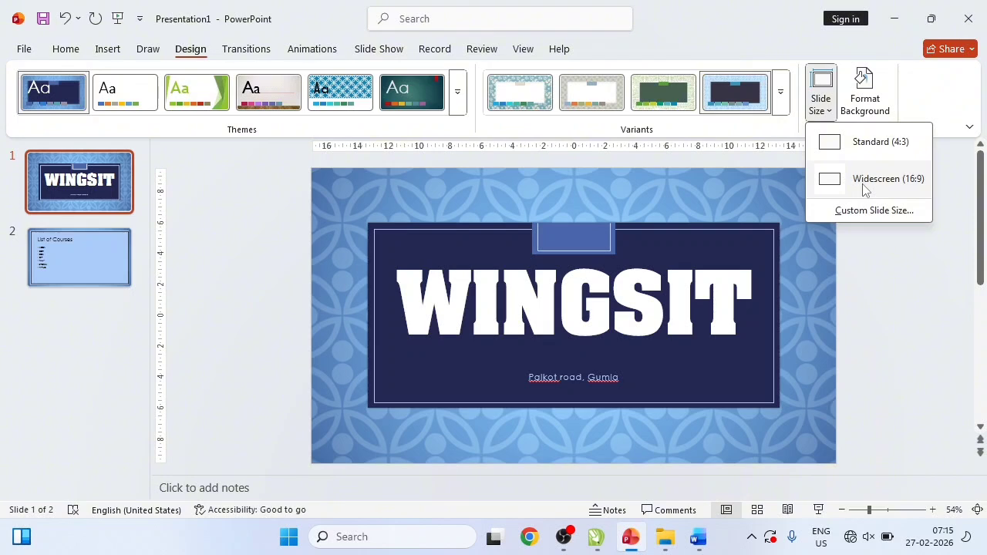
left_click(875, 149)
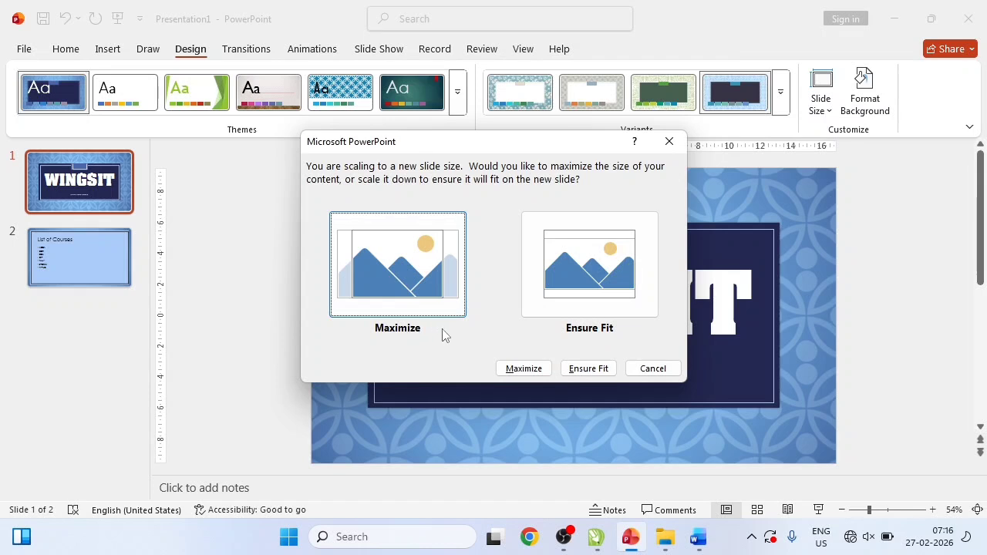
left_click(594, 282)
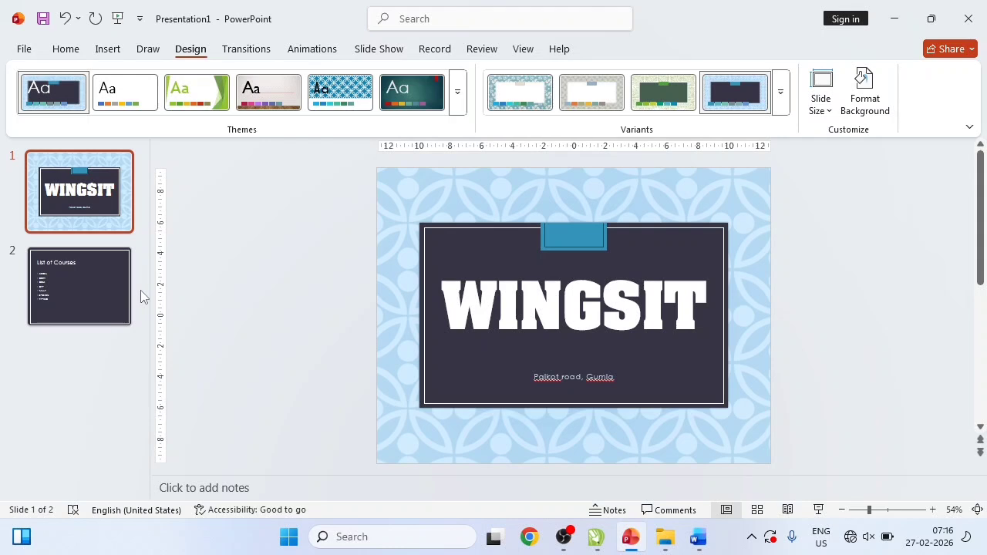
- Switch the slide size back to Widescreen (16:9)
left_click(830, 112)
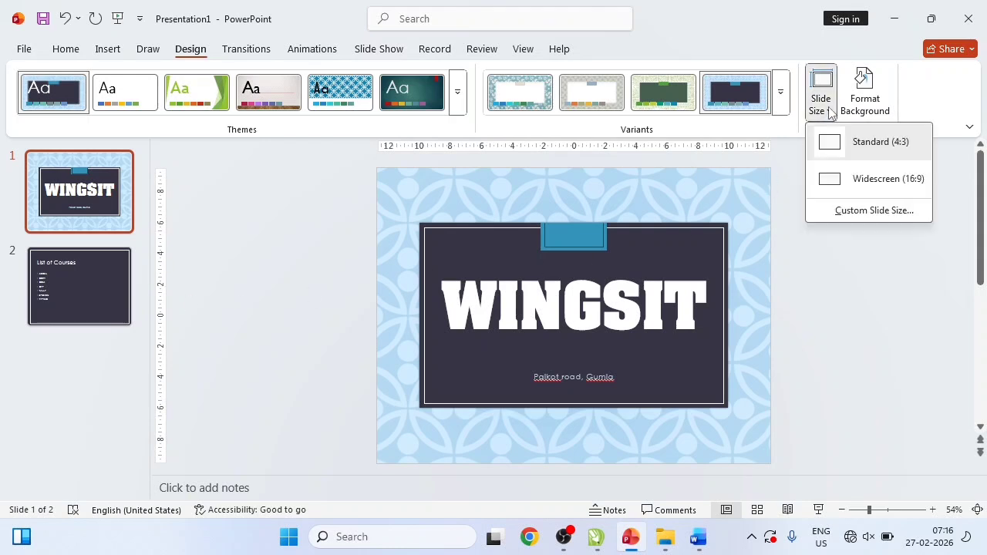
left_click(851, 179)
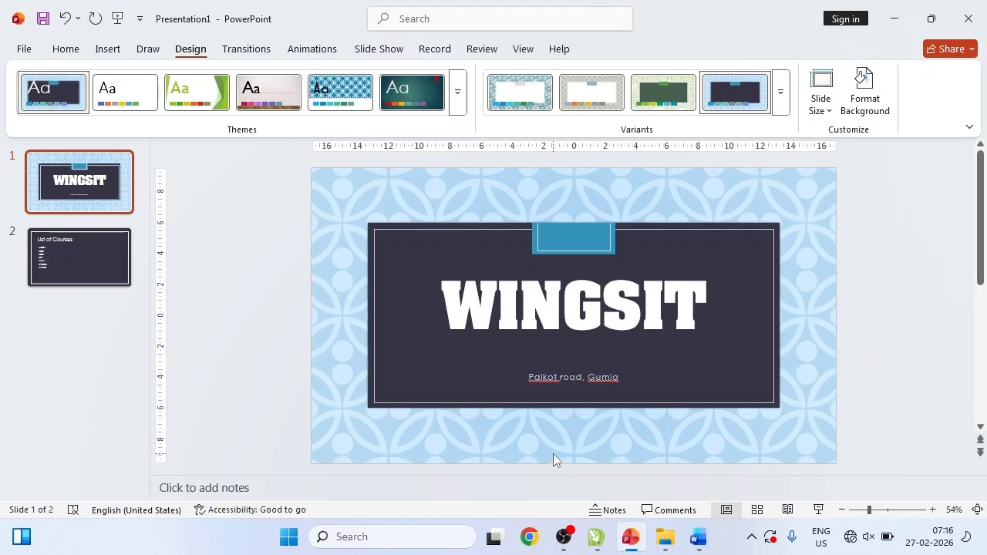
left_click(822, 112)
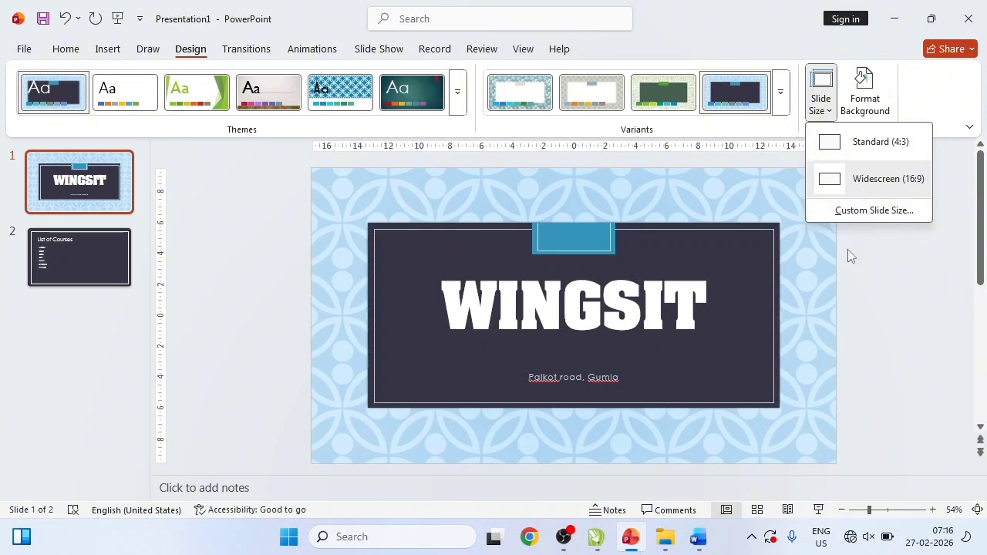
- Set a custom slide size of A4 Paper (210x297 mm) in landscape, maximizing content
left_click(857, 214)
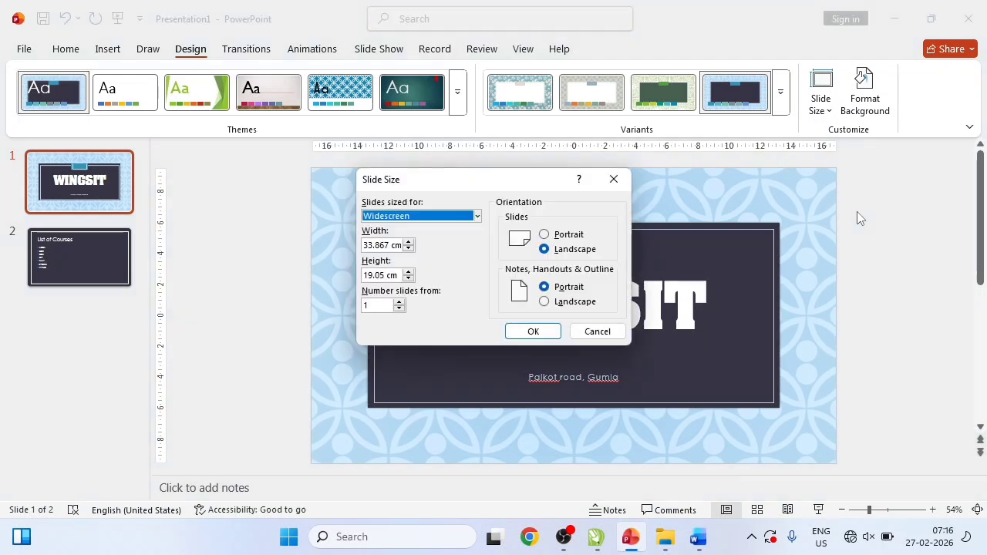
left_click_drag(462, 176, 401, 63)
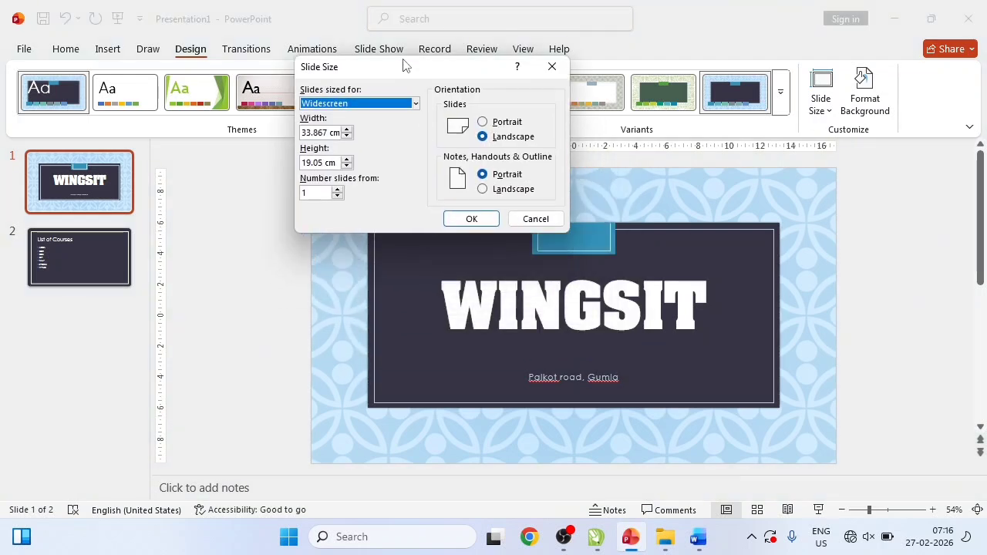
left_click(498, 122)
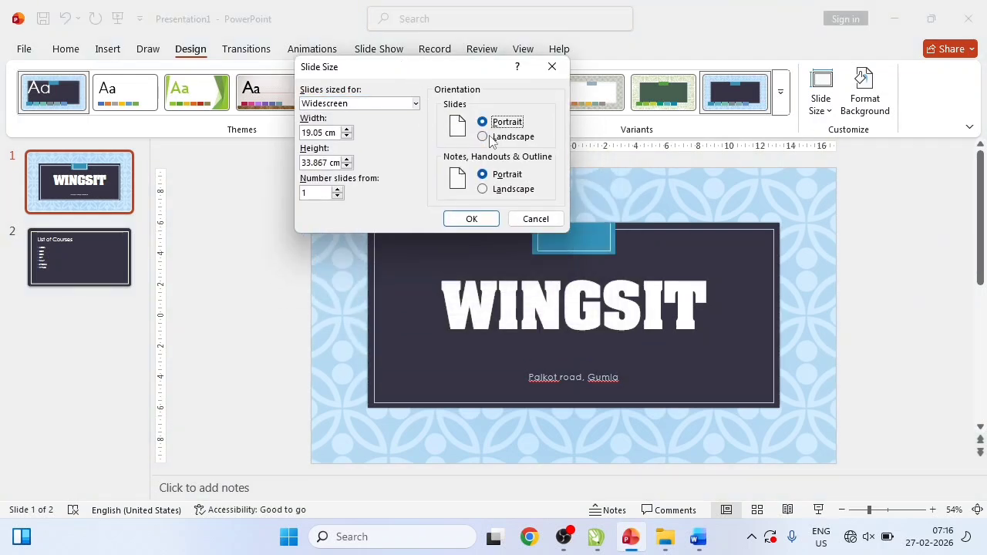
left_click(491, 136)
left_click(482, 121)
left_click(488, 136)
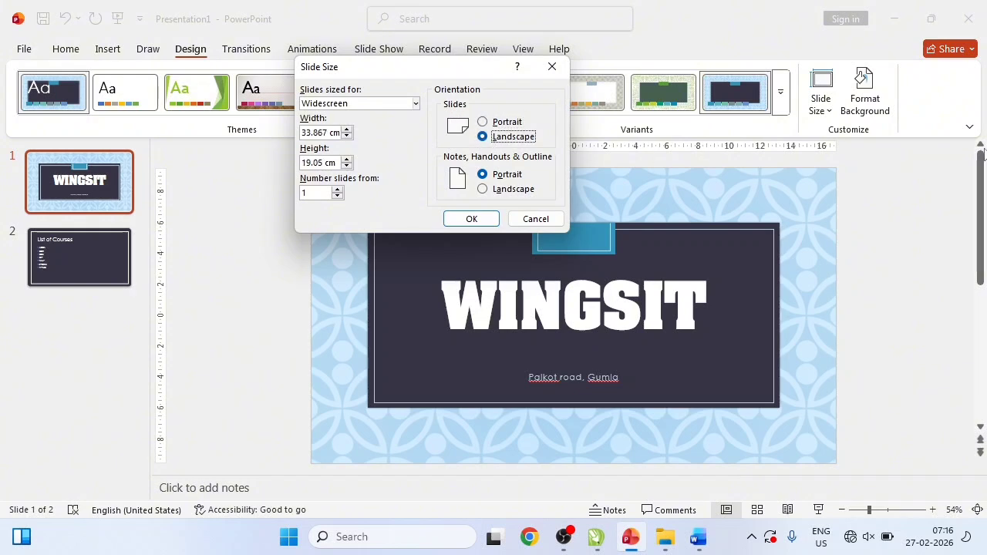
left_click(368, 103)
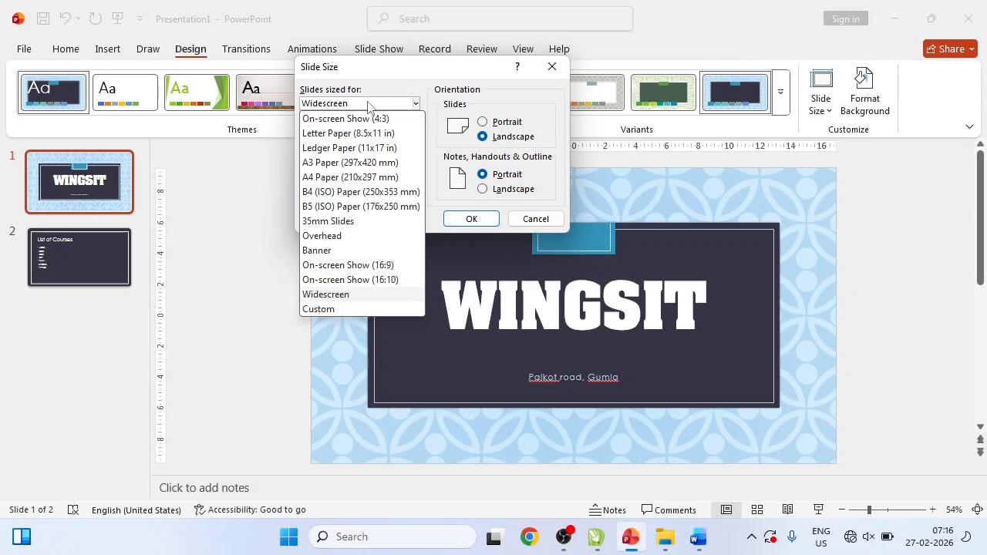
left_click(351, 179)
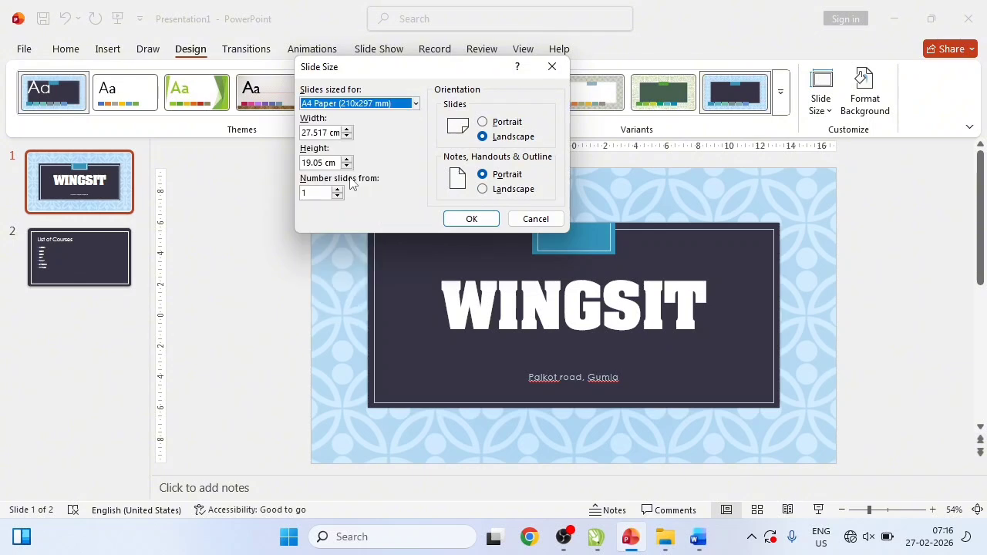
left_click(468, 220)
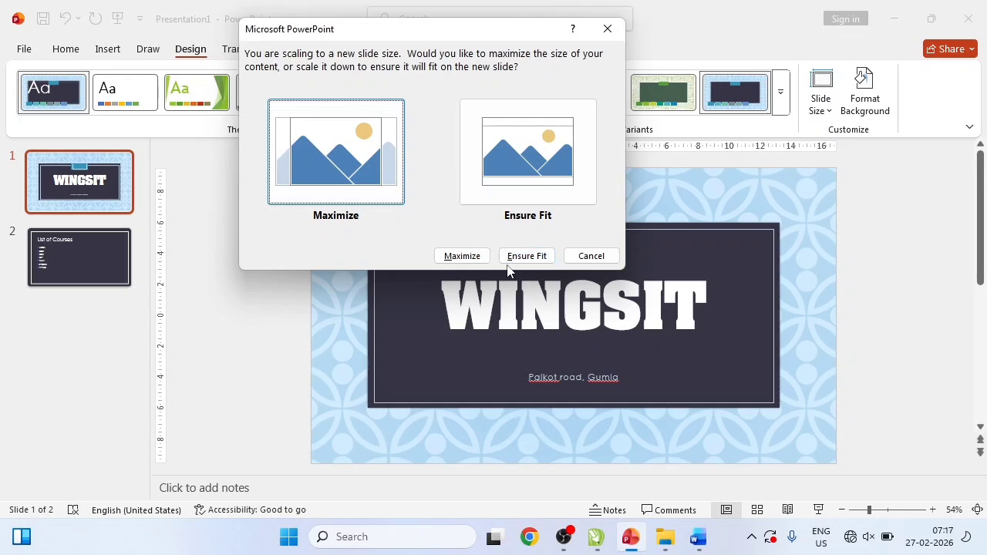
left_click(464, 256)
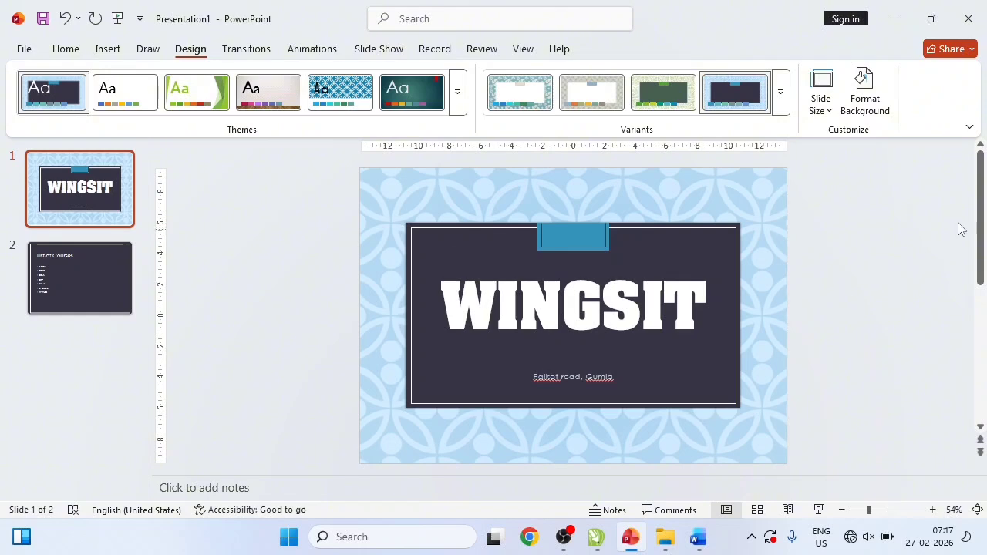
- Switch the slides to Widescreen (16:9), maximizing the content
left_click(829, 111)
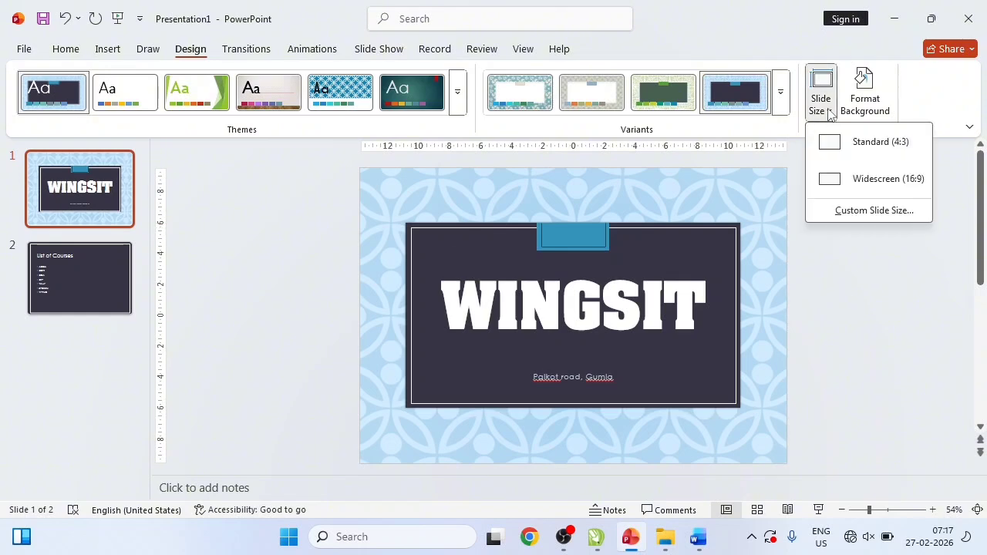
left_click(841, 178)
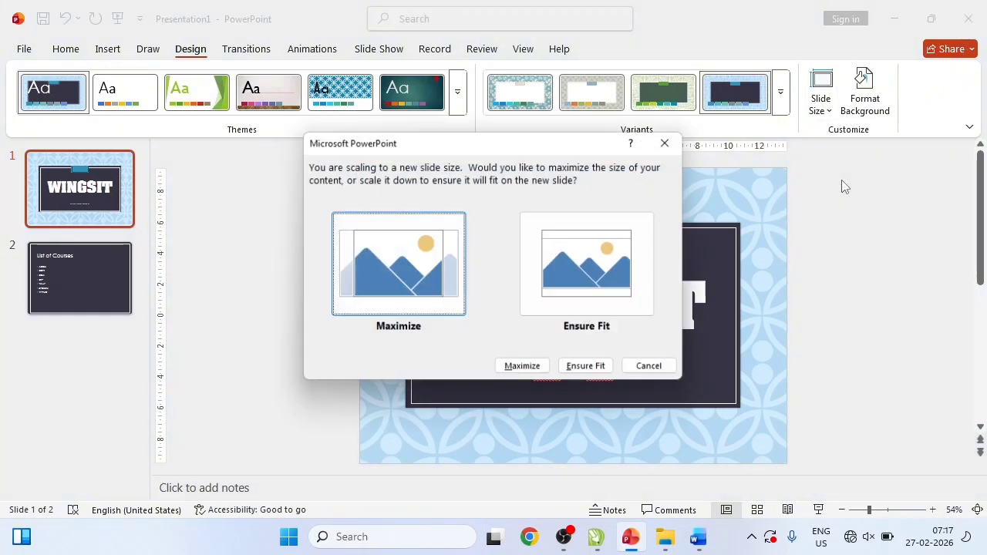
left_click(530, 367)
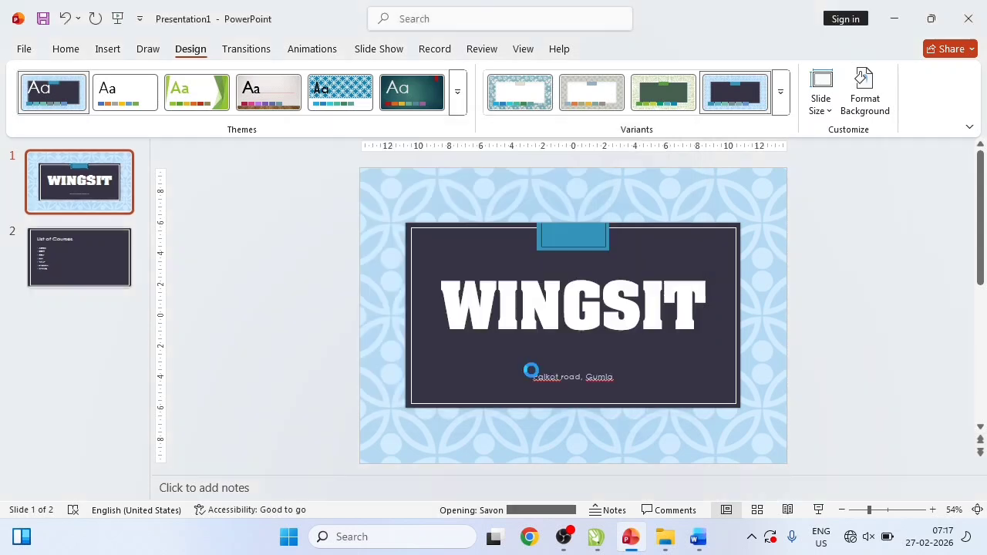
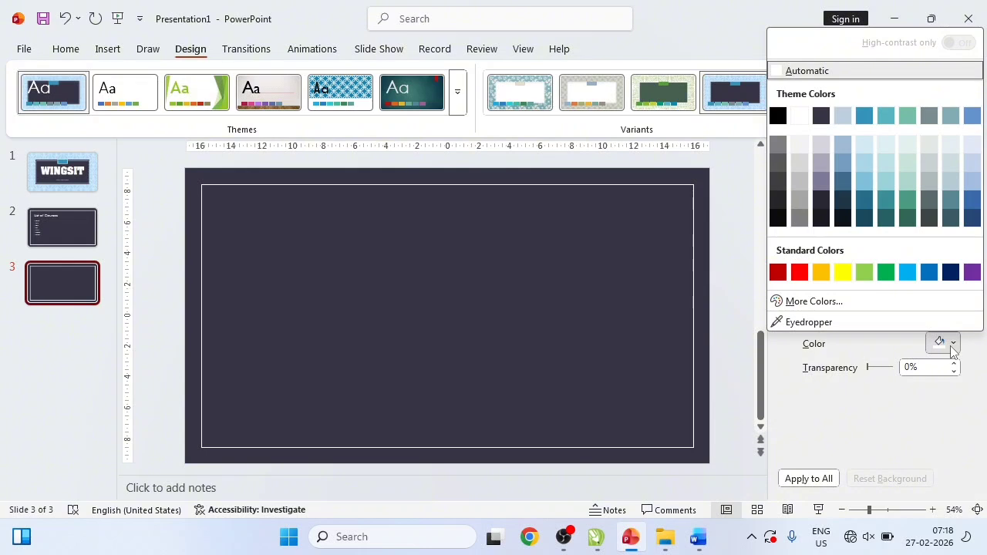
- Dismiss the colour choices, leaving slide 3's solid blue background unchanged
key("Escape")
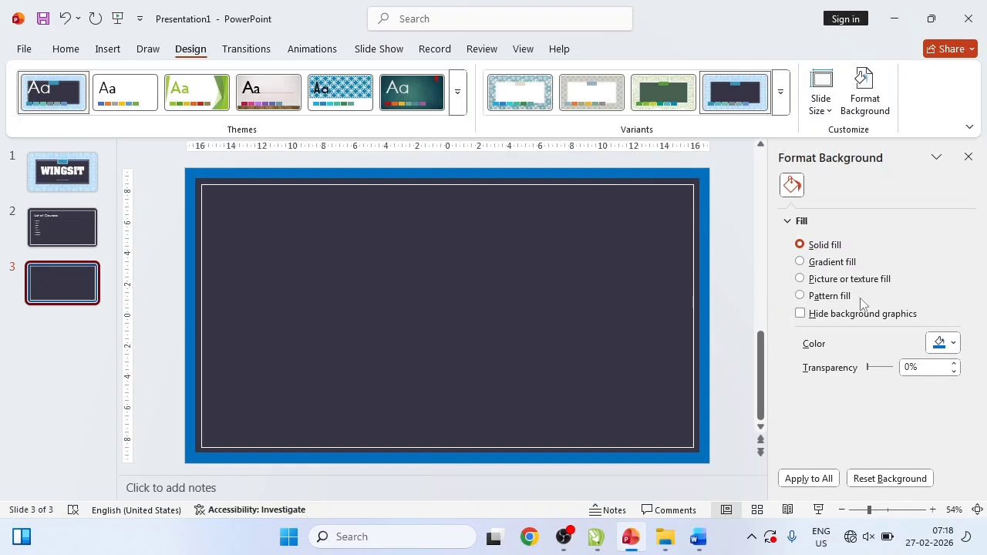
left_click(828, 263)
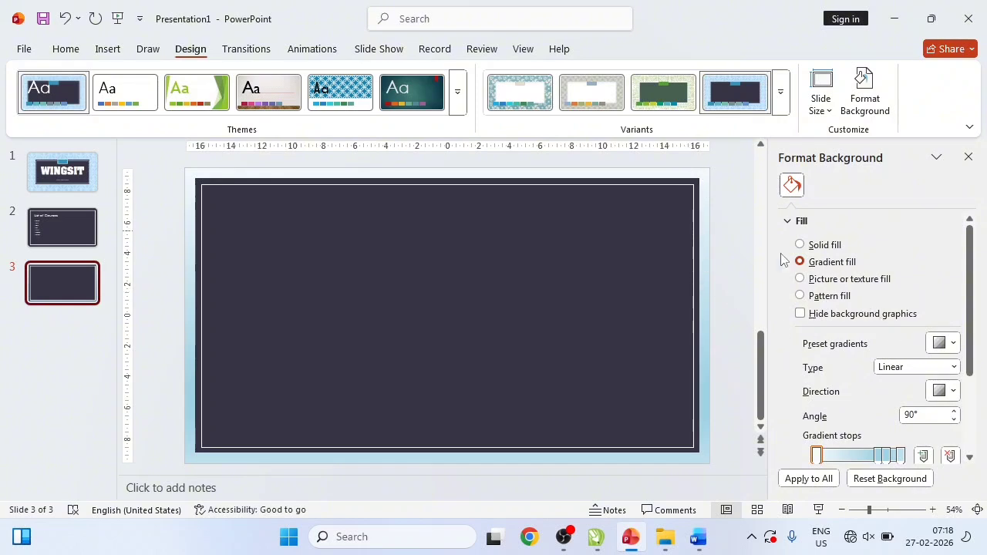
left_click(822, 246)
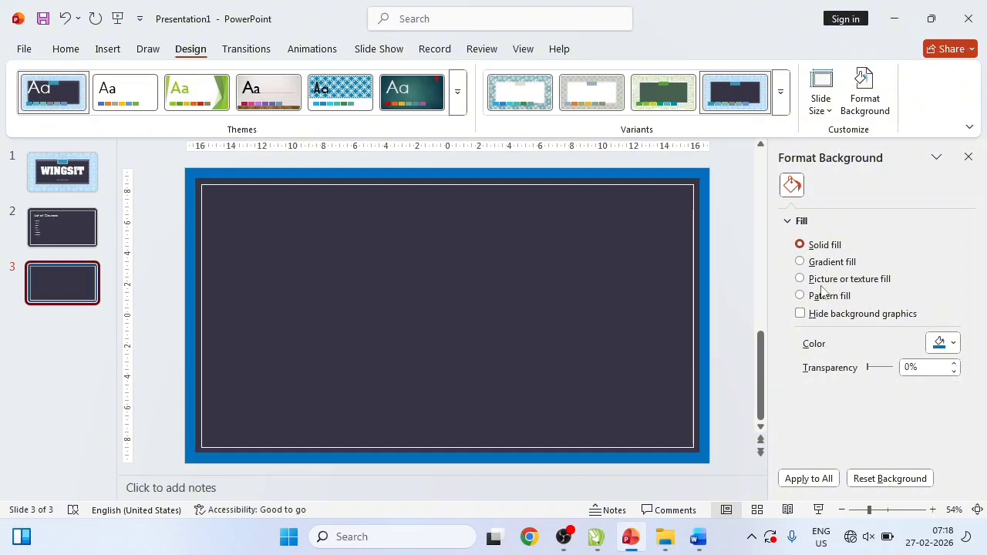
left_click(820, 282)
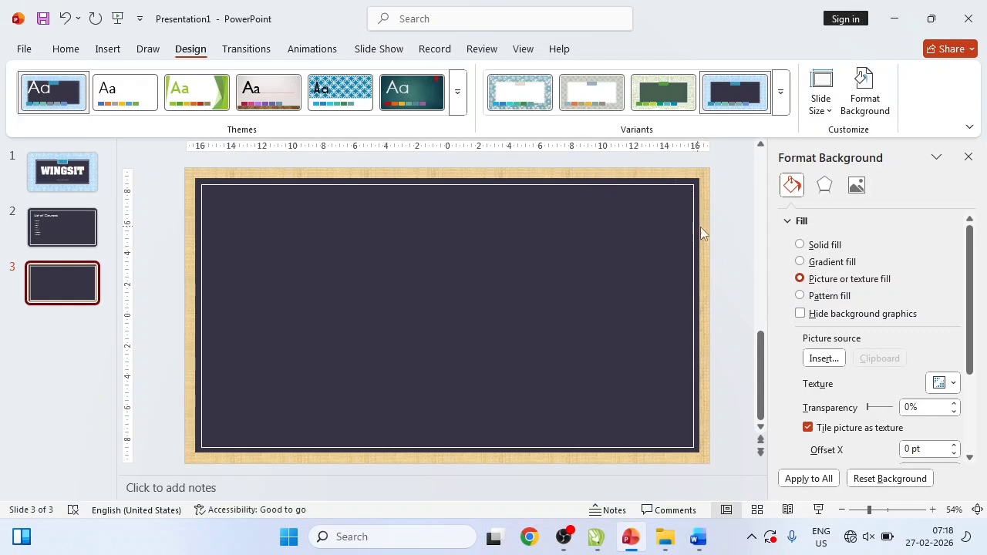
left_click(809, 244)
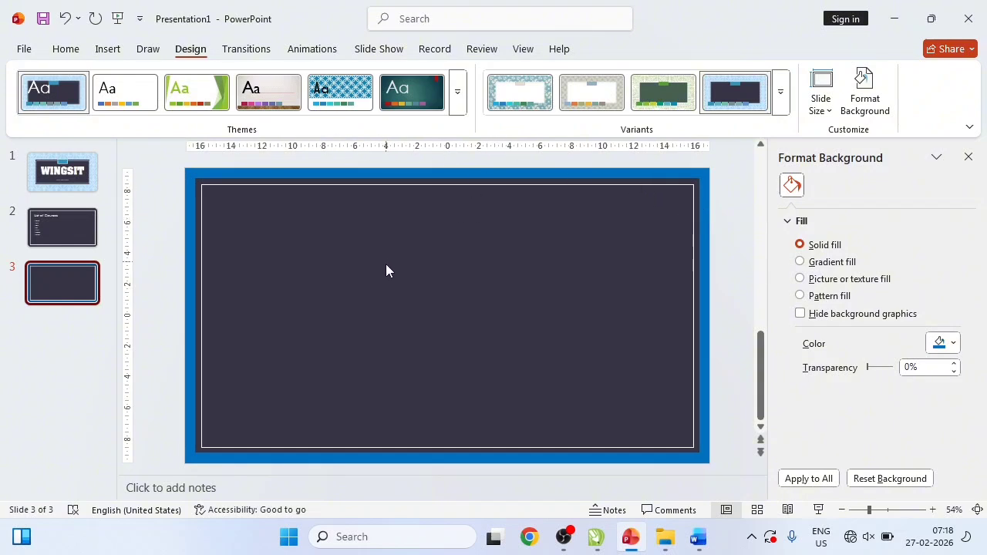
- Browse the full Themes gallery and apply the plain white Office theme
left_click(457, 112)
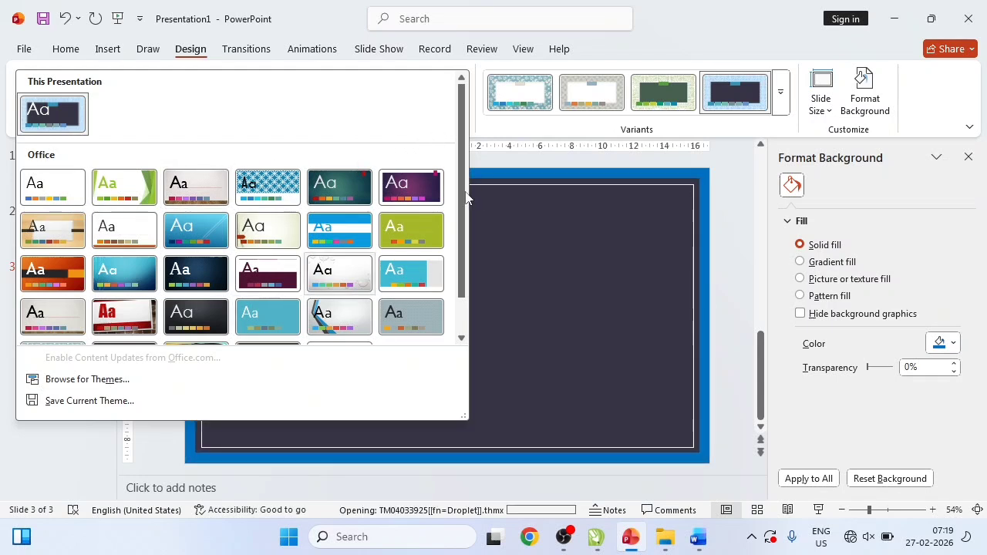
scroll(455, 268, "down", 1)
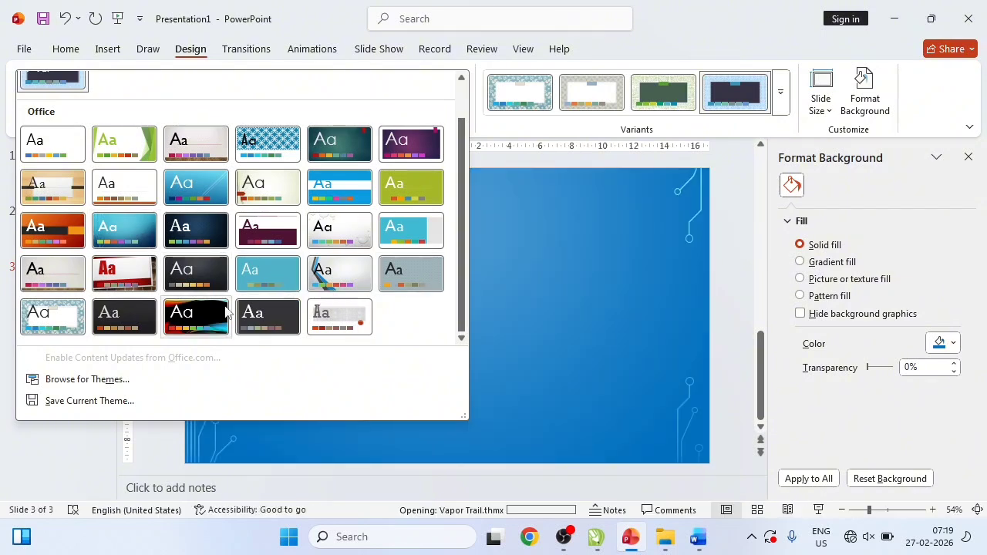
scroll(224, 310, "up", 1)
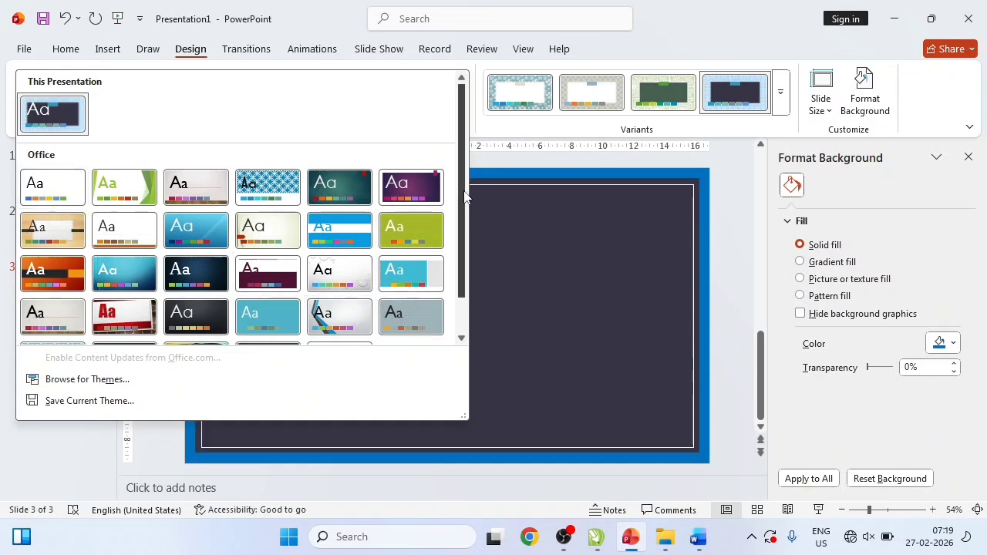
scroll(455, 324, "down", 1)
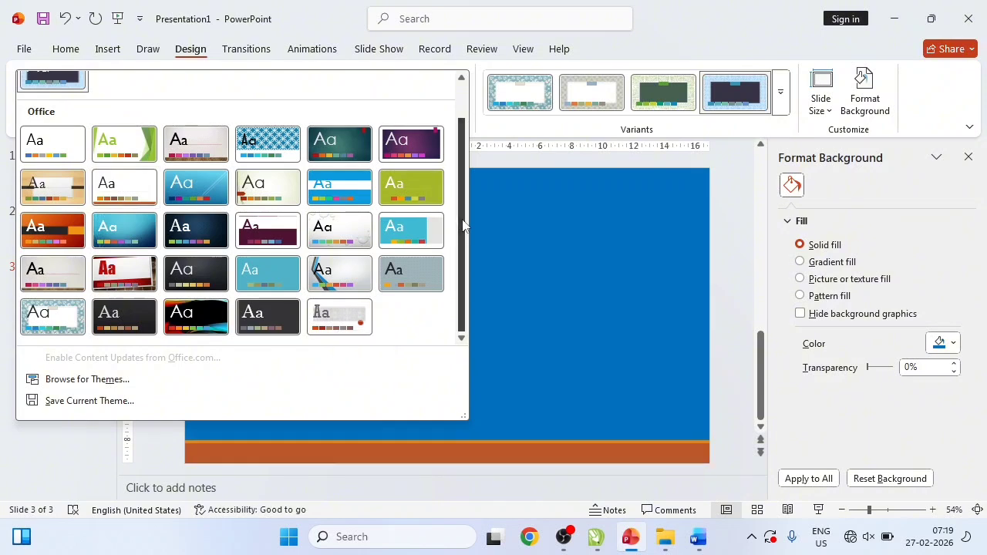
scroll(451, 137, "up", 1)
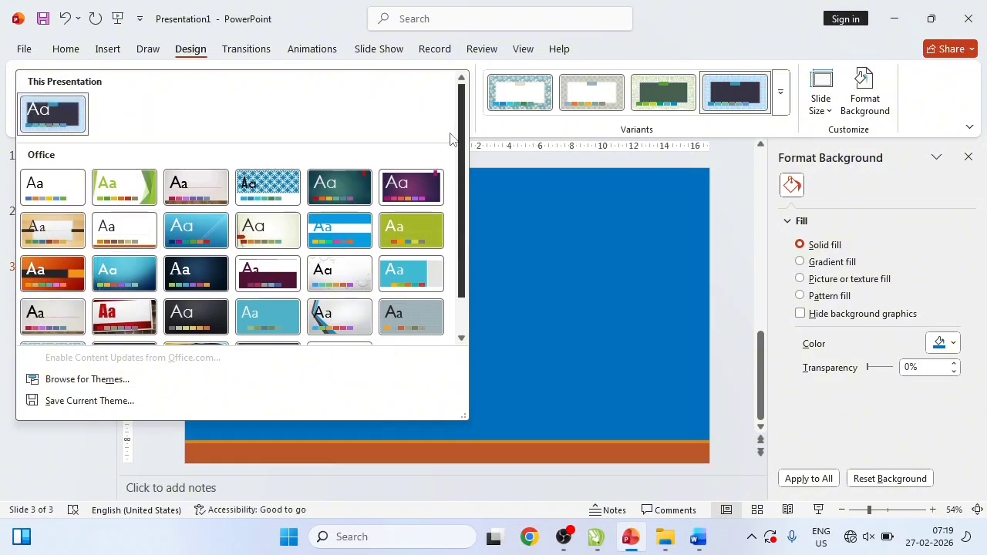
left_click(60, 188)
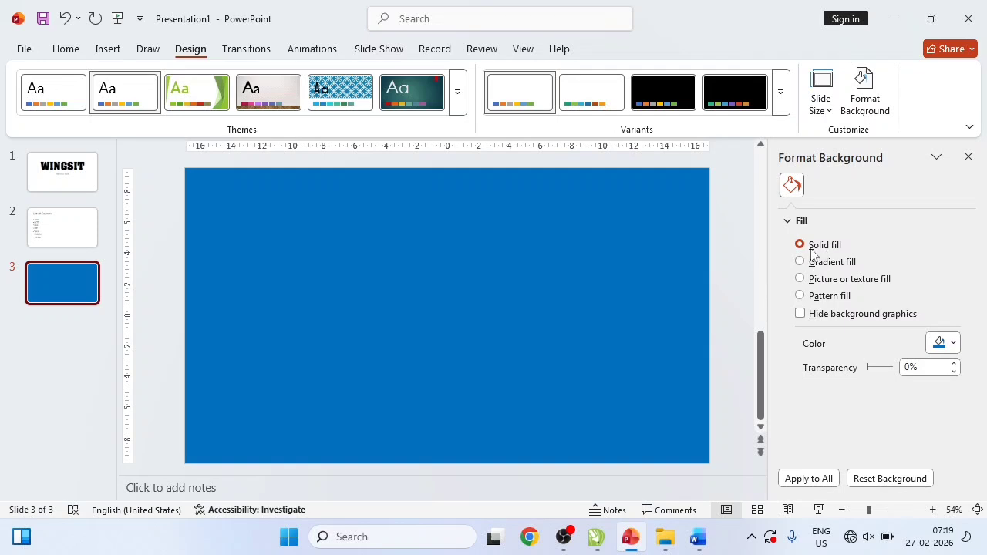
- Change slide 3's background to green, then to dark blue
left_click(939, 344)
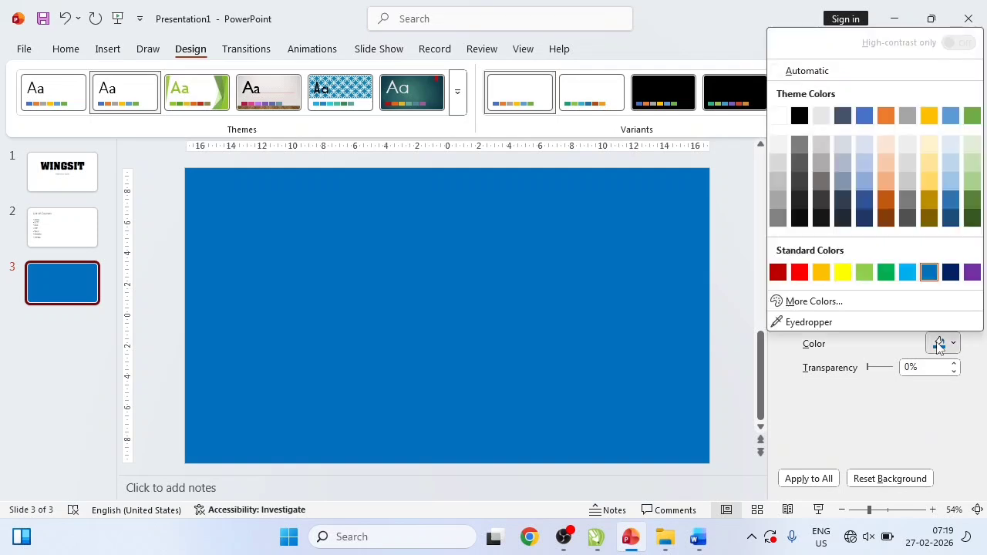
left_click(891, 275)
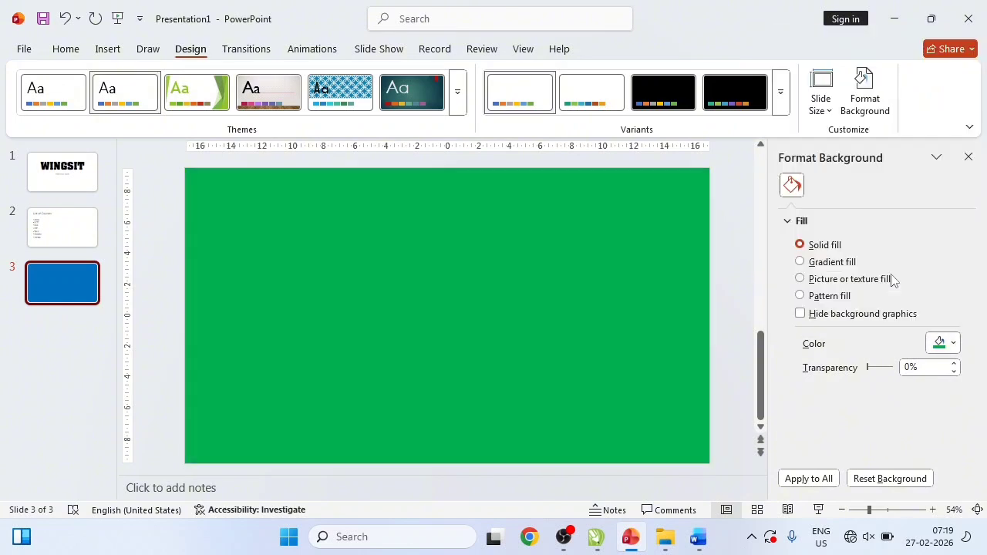
left_click(948, 344)
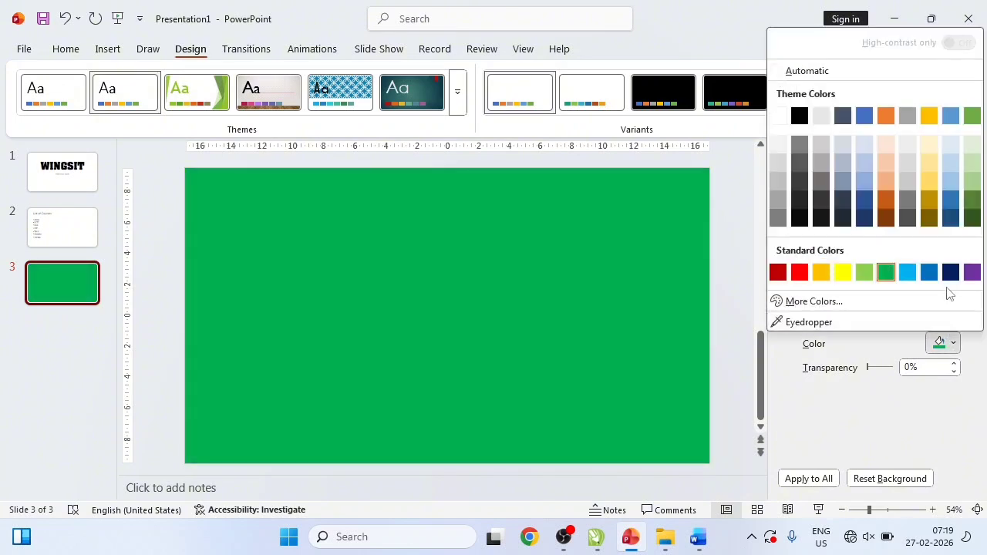
left_click(950, 273)
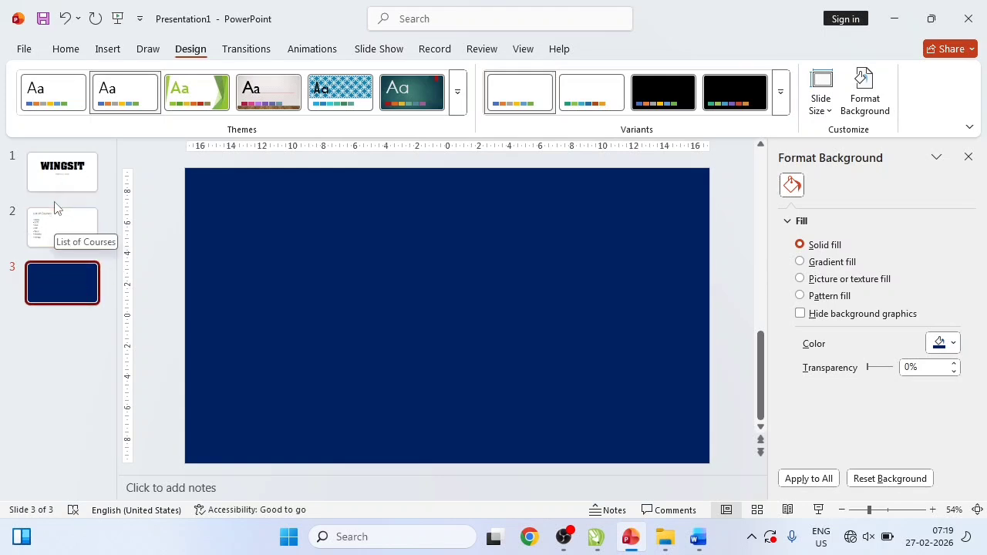
- Apply dark blue to all slides, try yellow, then undo back to slide 3 only
left_click(809, 479)
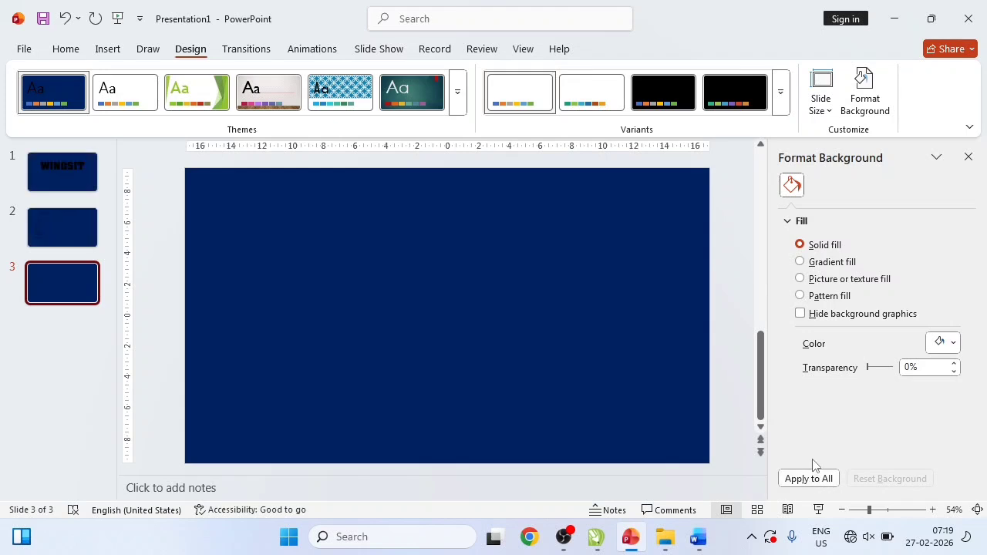
left_click(948, 344)
left_click(847, 276)
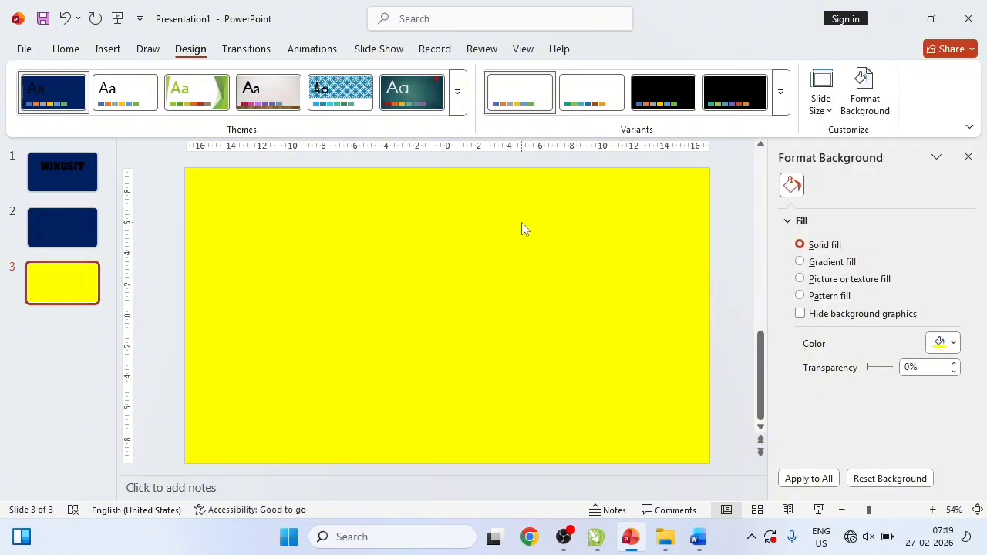
key("ctrl+z")
key("ctrl+z")
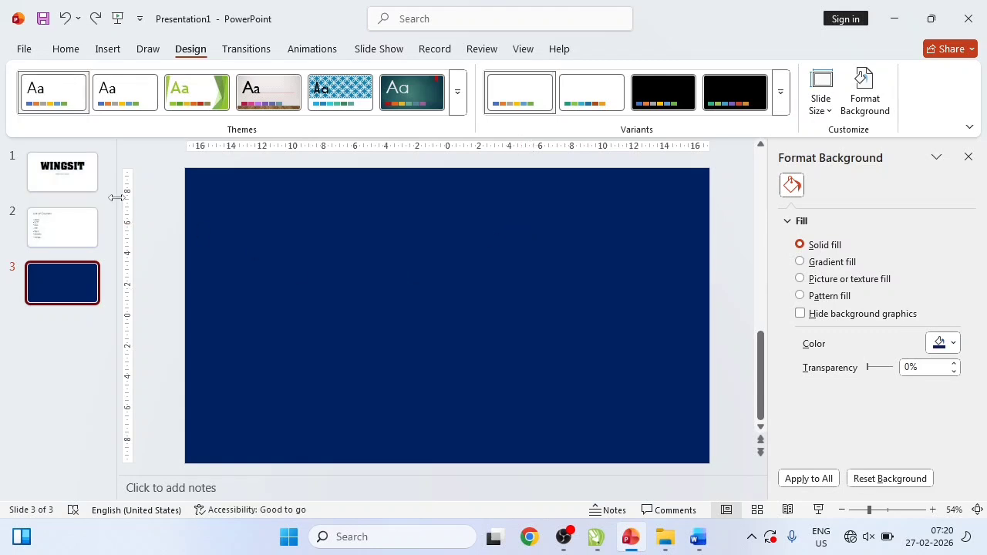
- Give the WINGSIT title slide a gradient fill, trying gold then the light orange preset
left_click(77, 171)
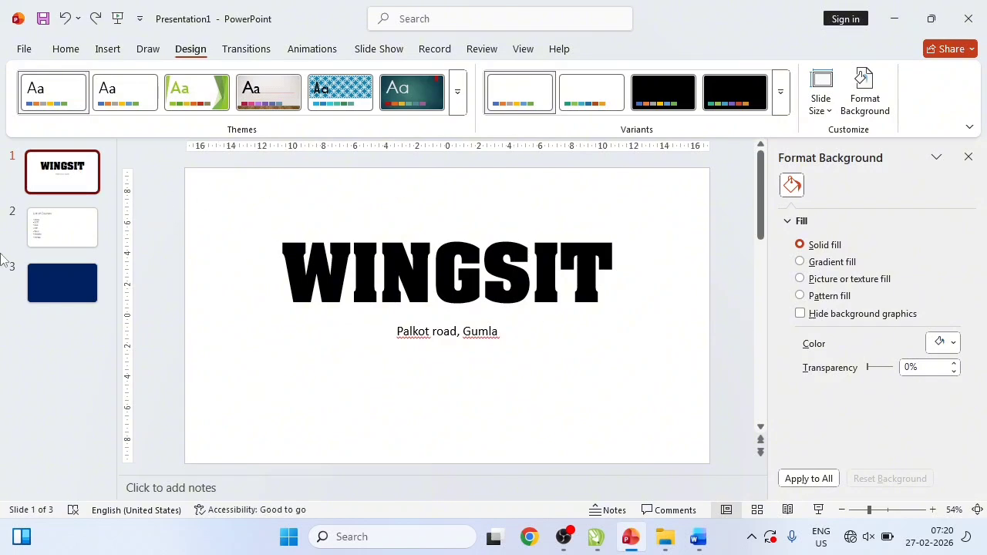
left_click(822, 265)
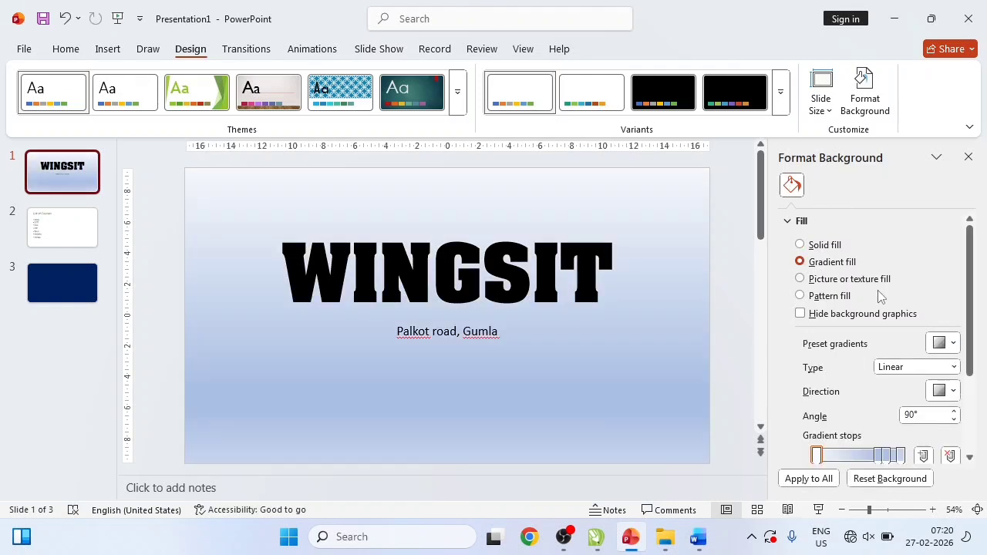
left_click(934, 344)
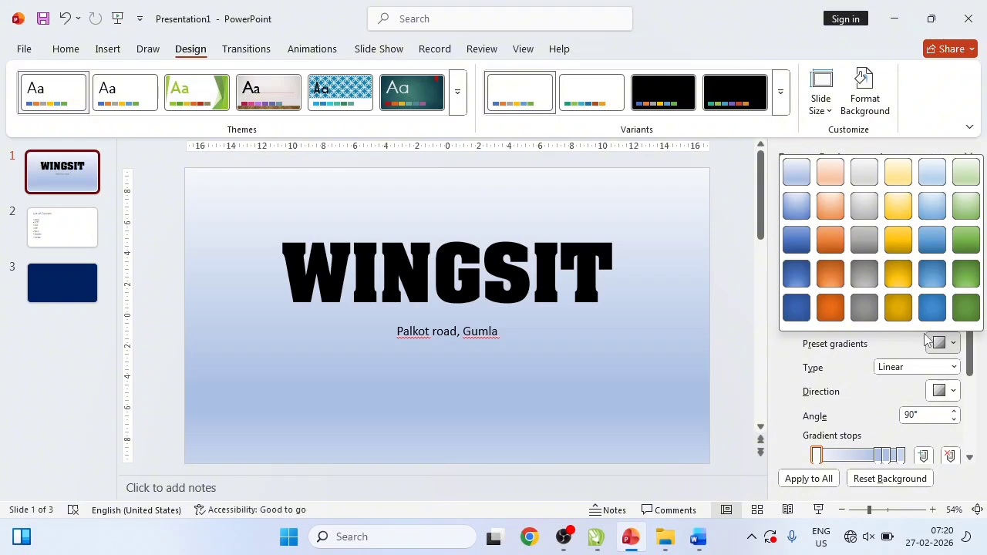
left_click(900, 306)
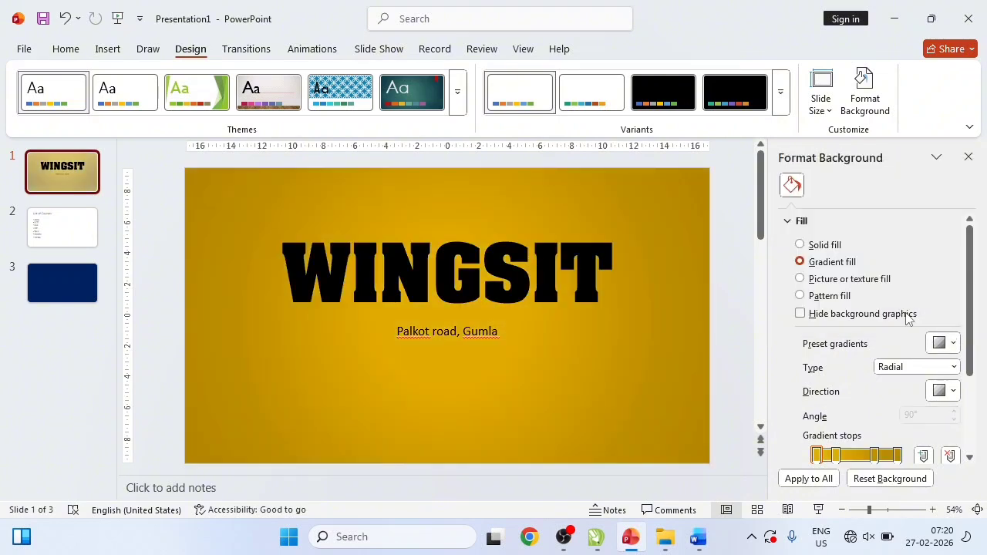
left_click(942, 343)
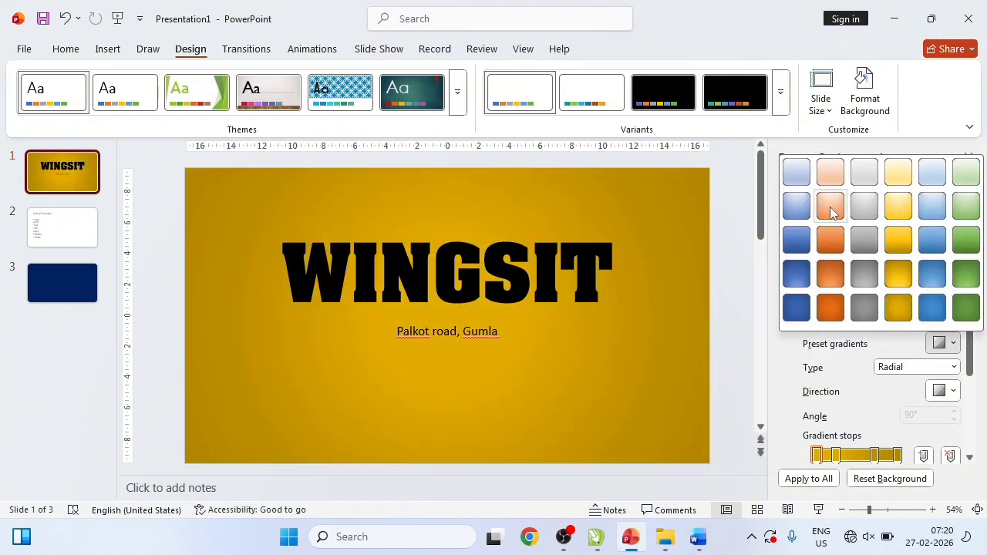
left_click(830, 207)
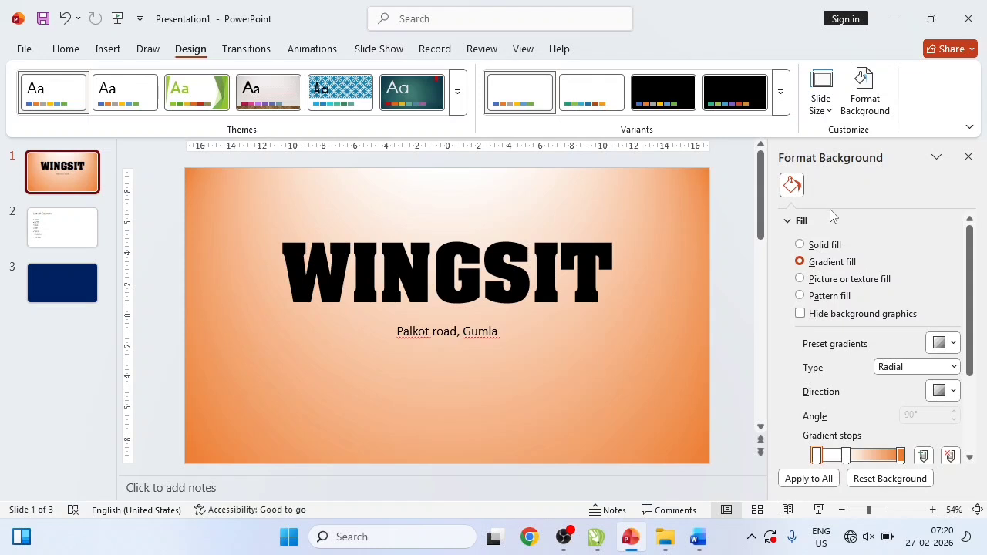
left_click_drag(970, 312, 970, 342)
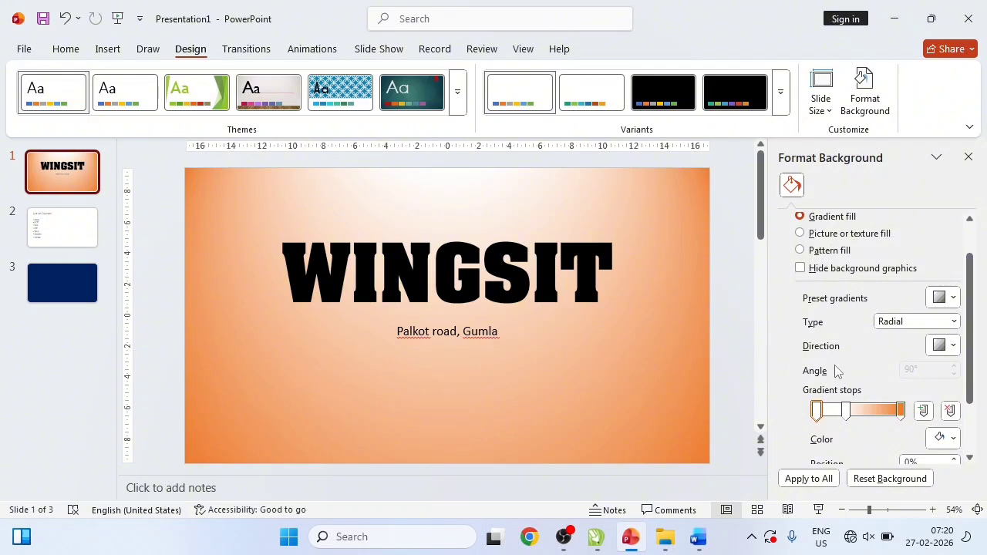
- Colour the three gradient stops red, yellow and green from left to right
left_click(818, 411)
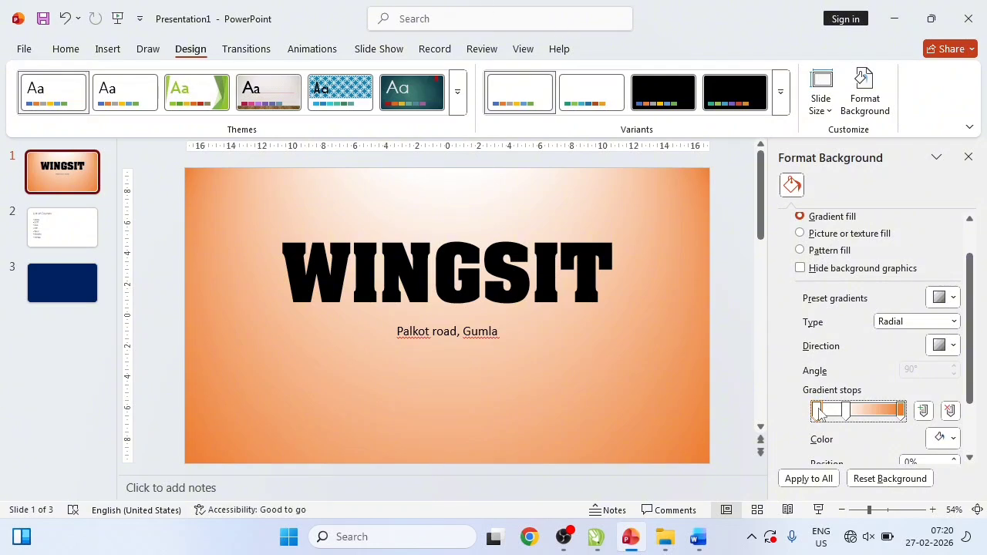
left_click(939, 439)
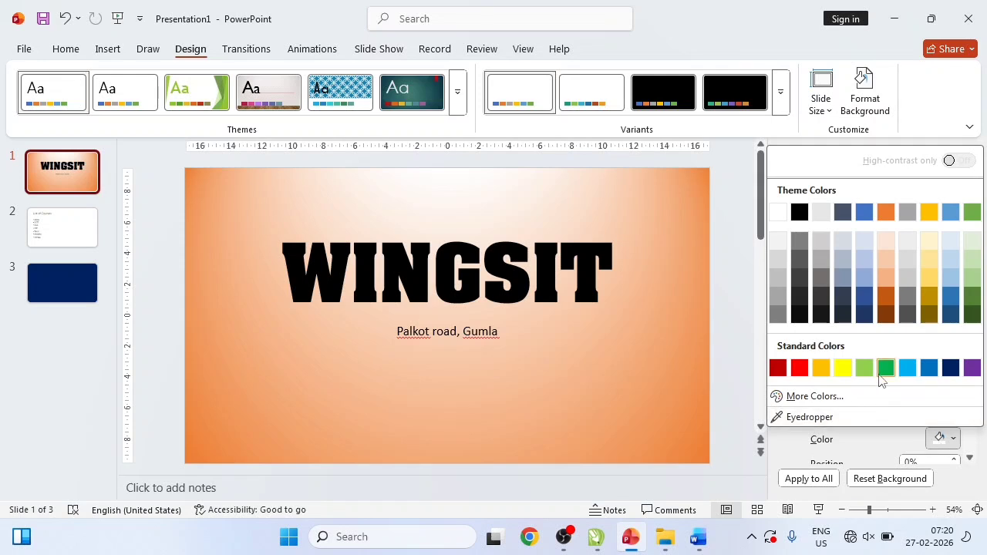
left_click(803, 370)
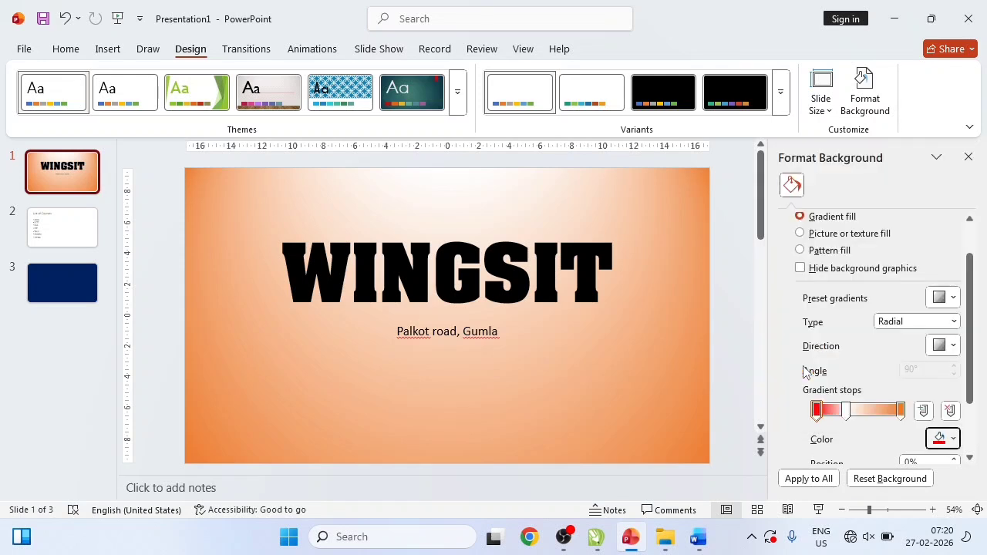
left_click(846, 410)
left_click(942, 437)
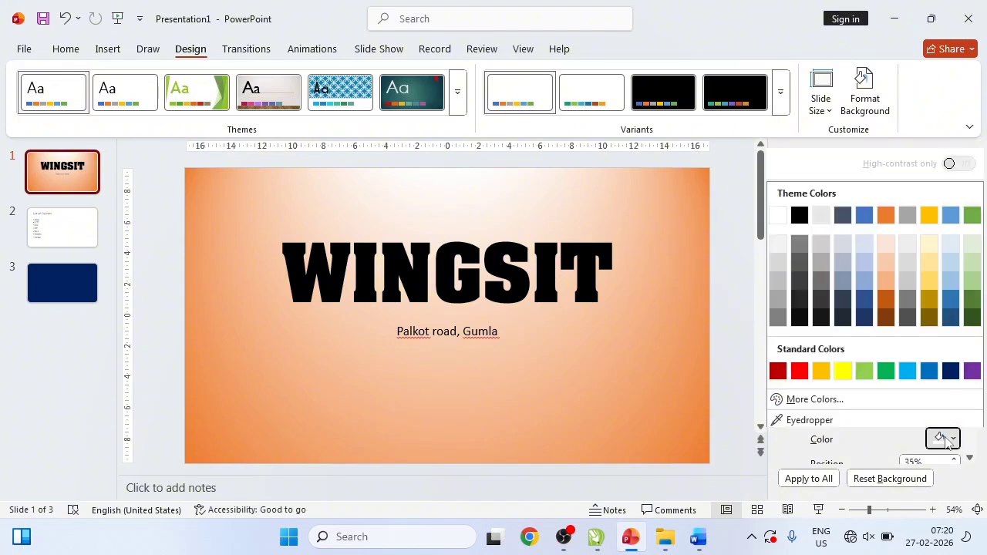
left_click(842, 368)
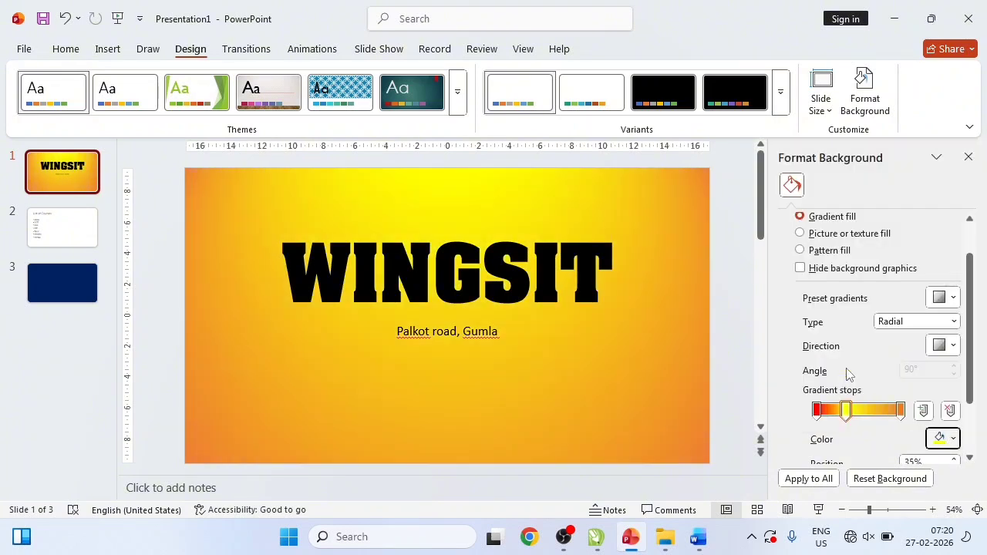
left_click(900, 410)
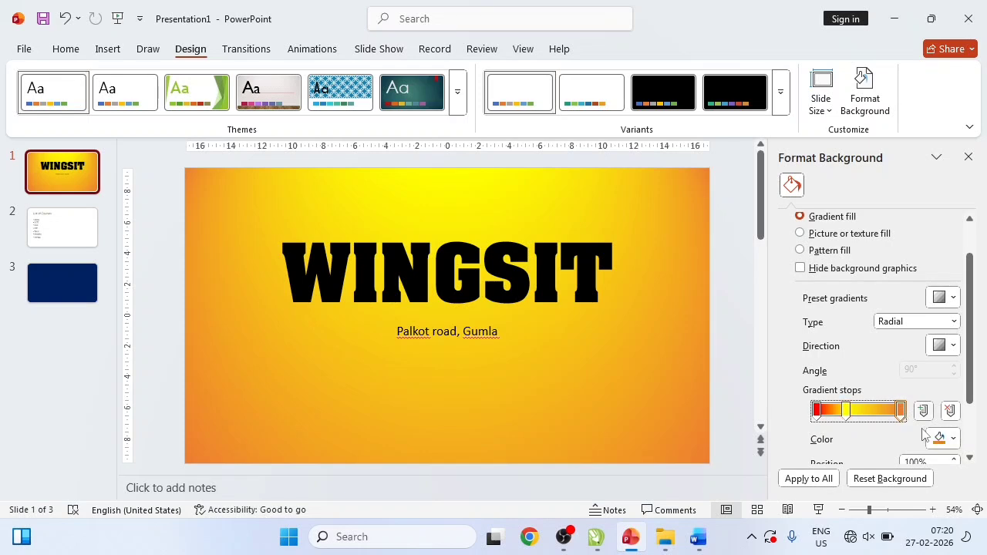
left_click(942, 437)
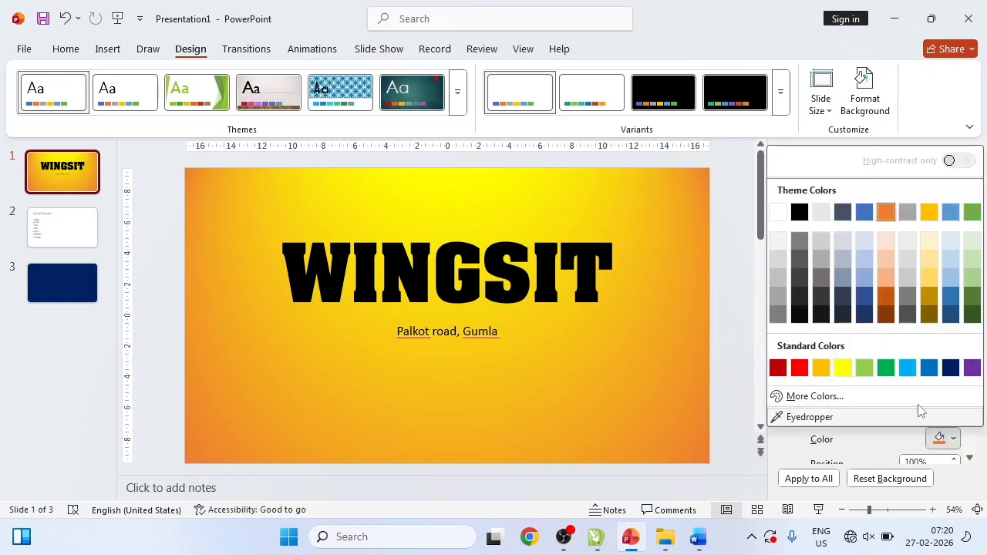
left_click(886, 368)
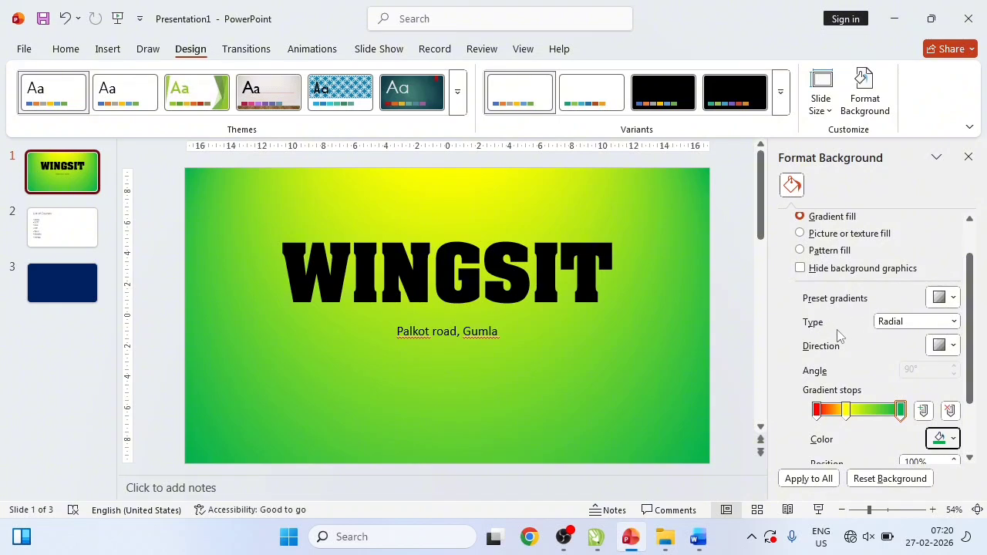
left_click(887, 324)
- Cycle the gradient type through Linear, Radial and Rectangular, ending on Shade from title
left_click(891, 349)
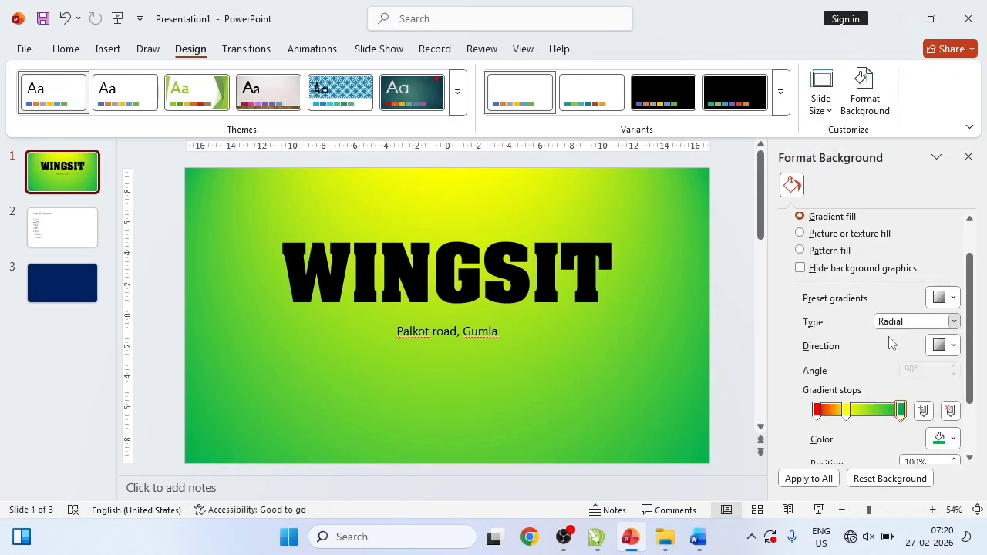
key("Up")
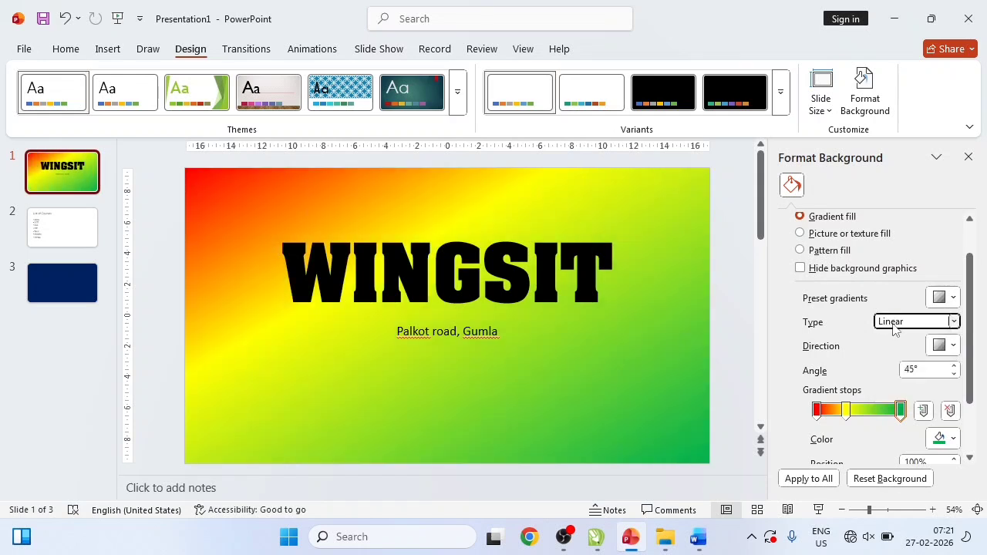
left_click(893, 324)
left_click(889, 352)
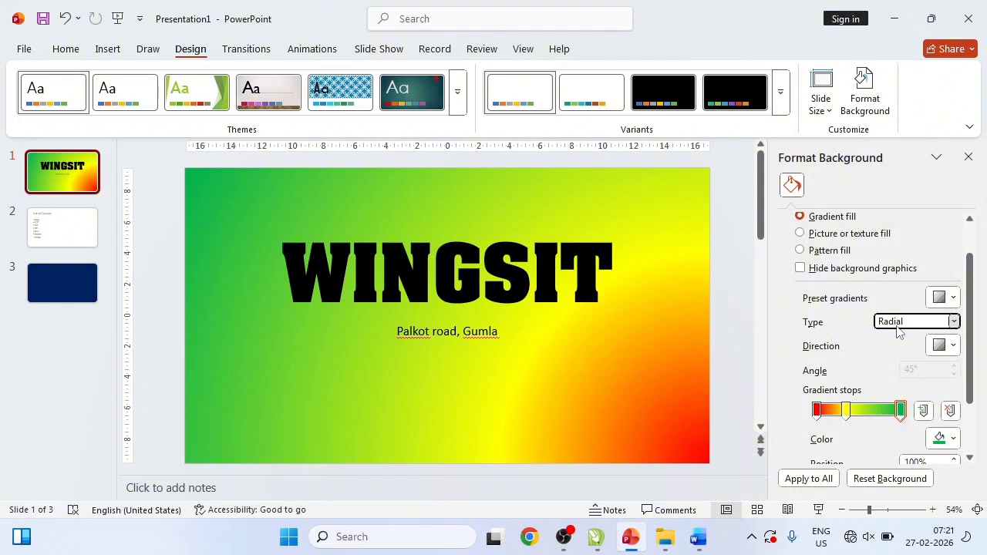
left_click(899, 324)
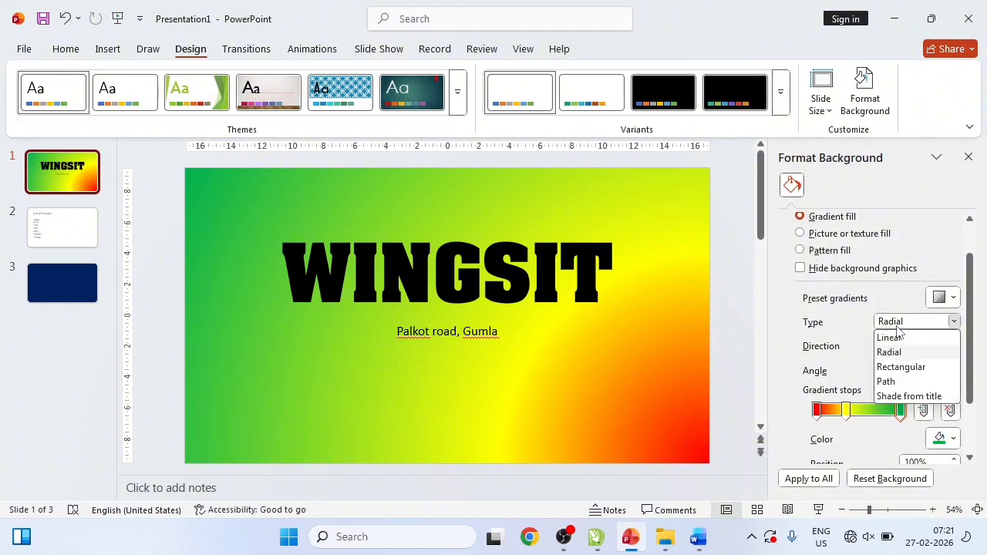
left_click(900, 367)
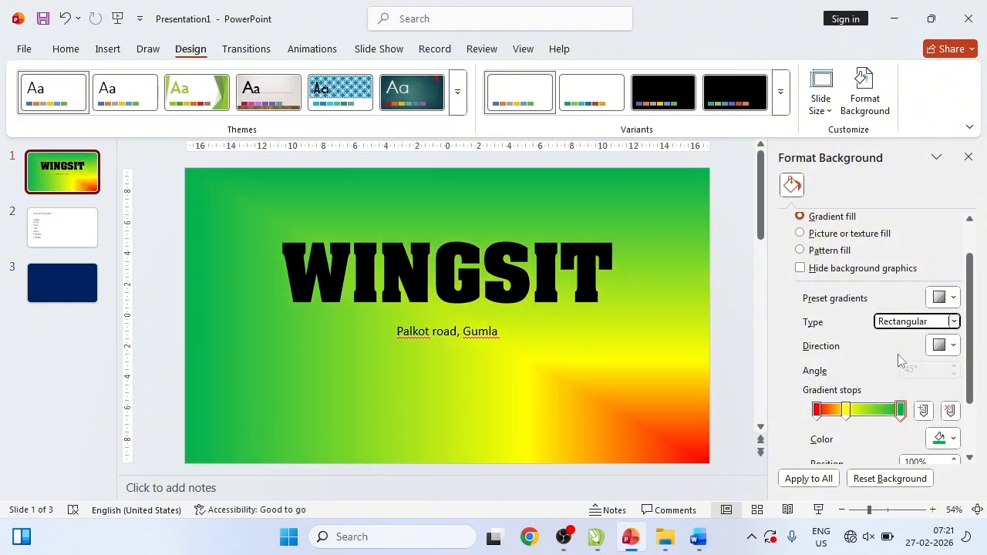
left_click(898, 325)
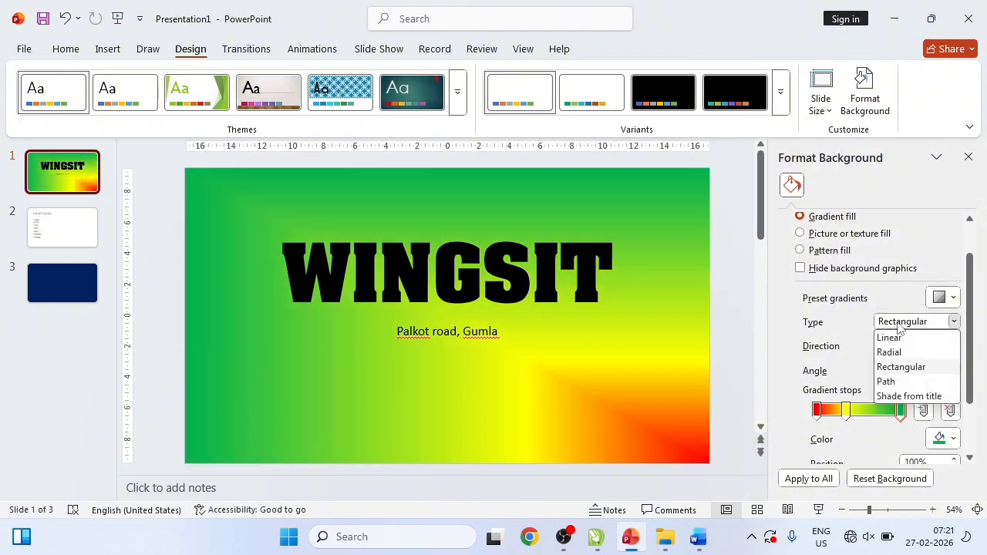
left_click(888, 396)
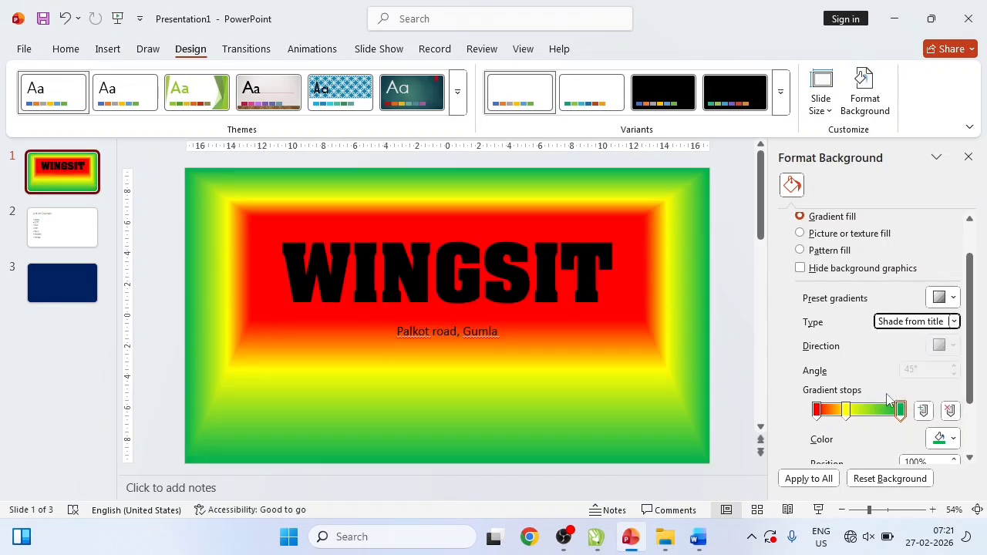
- Shift the yellow stop, tweak the red stop, then apply to all slides and undo it
mouse_move(846, 410)
left_mouse_down()
mouse_move(862, 414)
mouse_move(822, 414)
mouse_move(855, 414)
mouse_move(832, 415)
left_mouse_up()
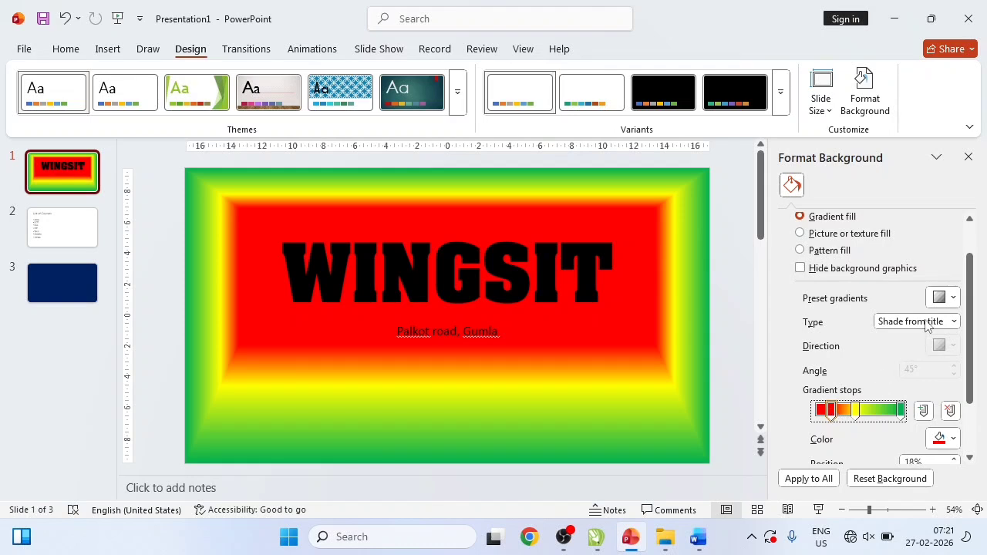
left_click(940, 299)
left_click(941, 304)
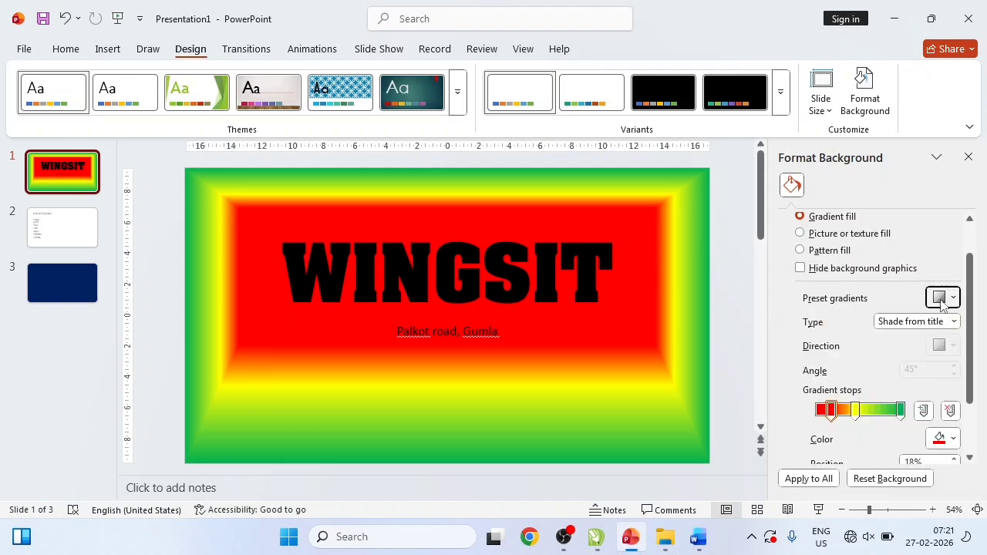
scroll(864, 363, "down", 1)
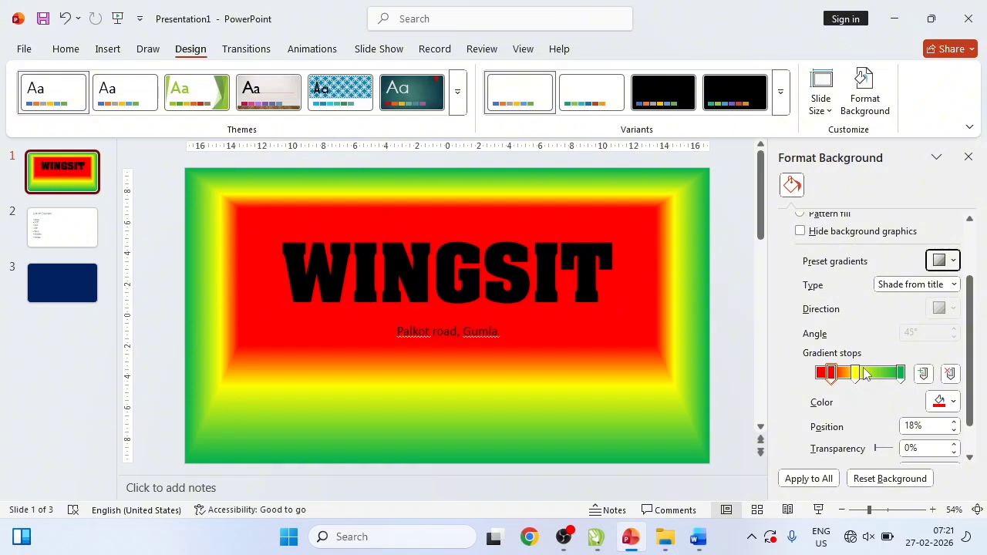
mouse_move(877, 449)
left_mouse_down()
mouse_move(887, 453)
mouse_move(876, 448)
left_mouse_up()
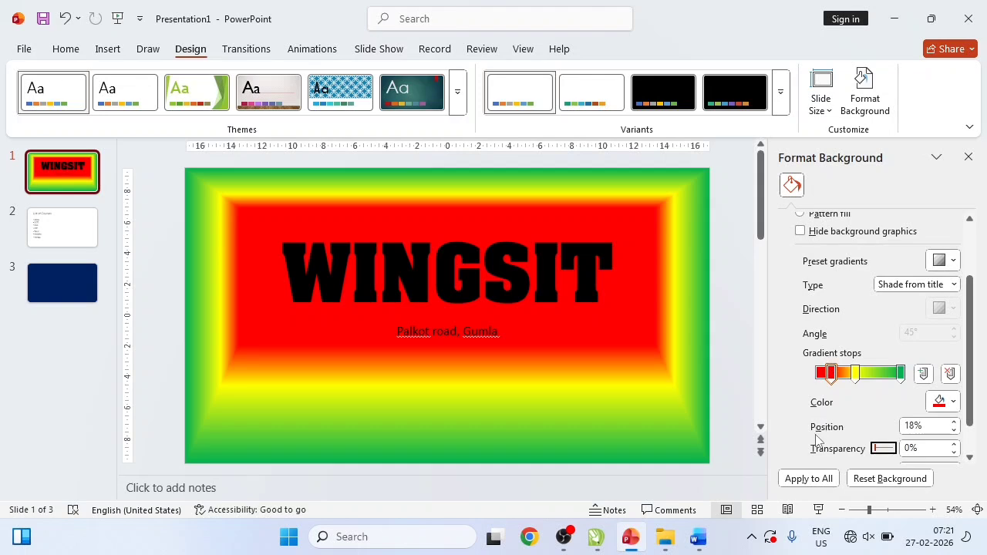
left_click(802, 475)
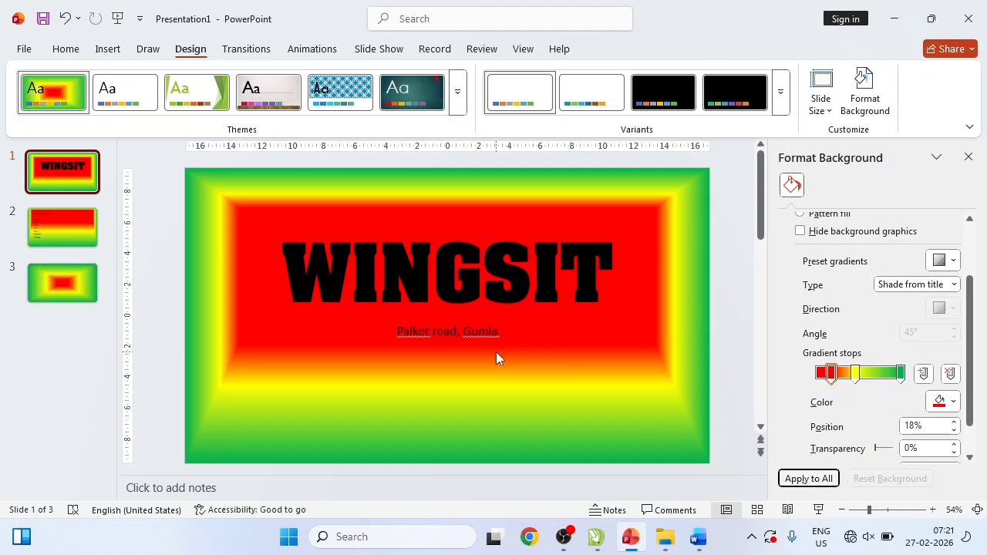
key("ctrl+z")
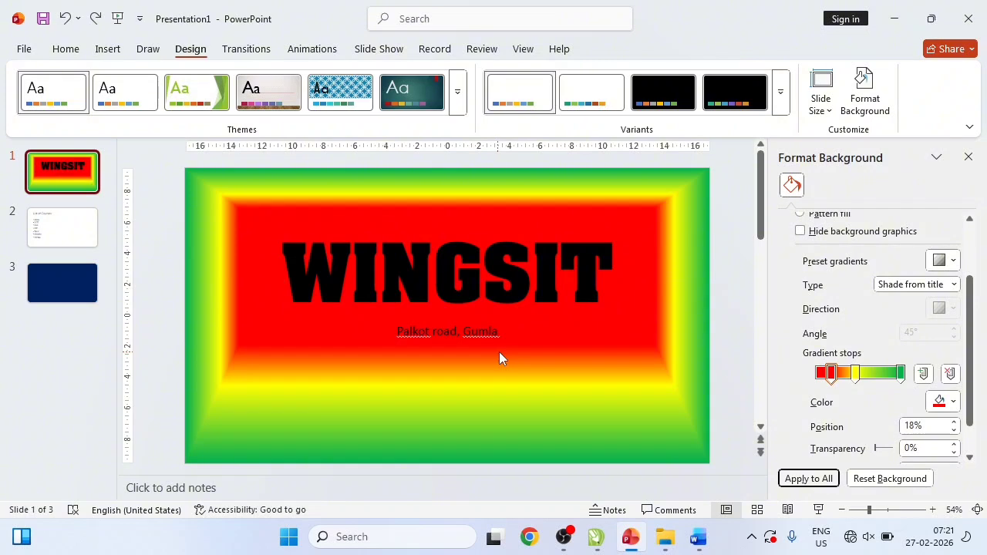
scroll(809, 321, "up", 3)
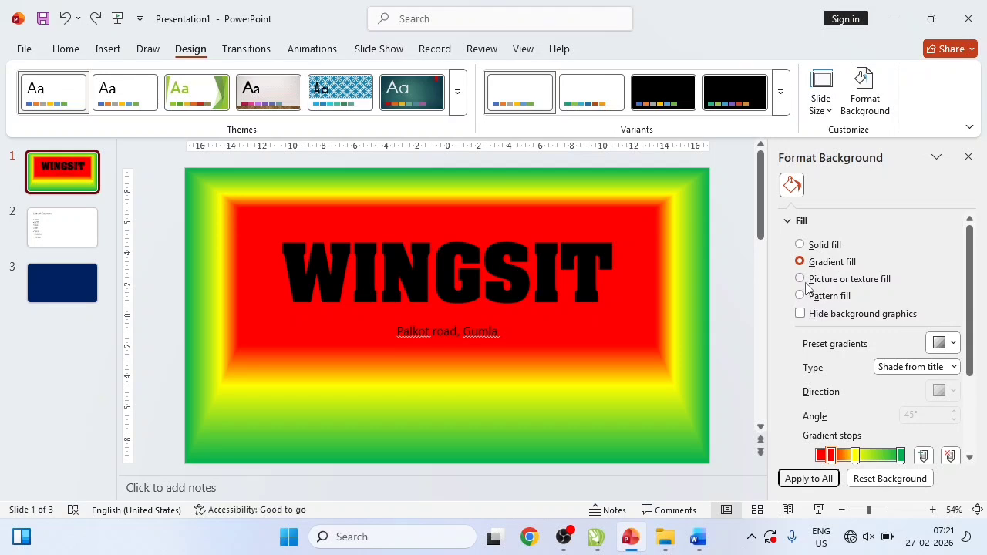
- Switch to a texture fill, trying water droplets, white marble and lavender textures
left_click(805, 284)
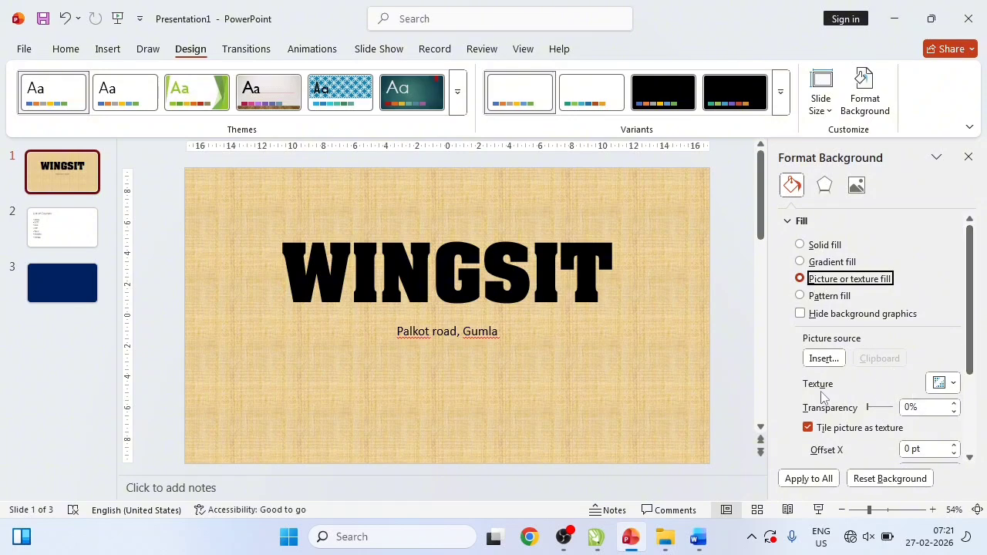
left_click(951, 384)
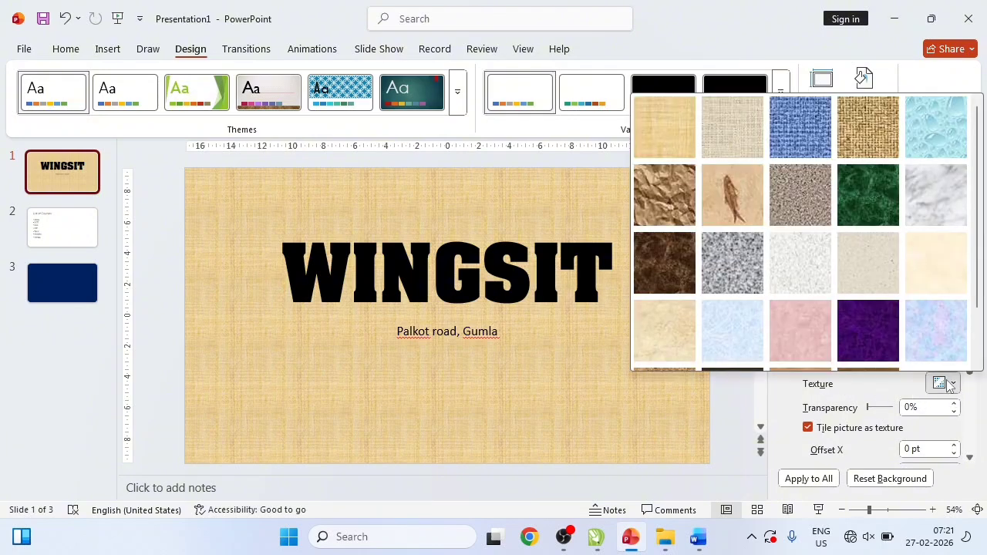
left_click(913, 137)
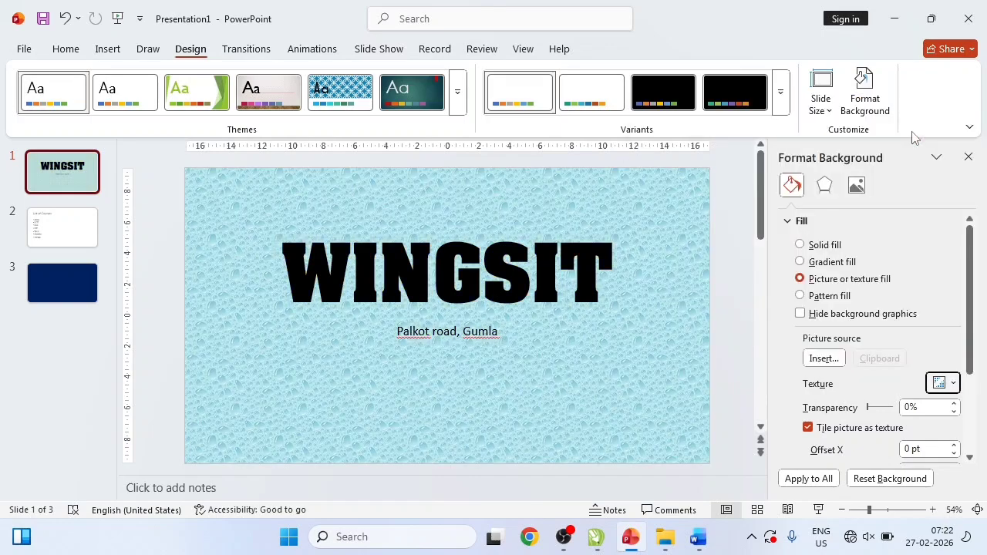
left_click(953, 384)
left_click(928, 197)
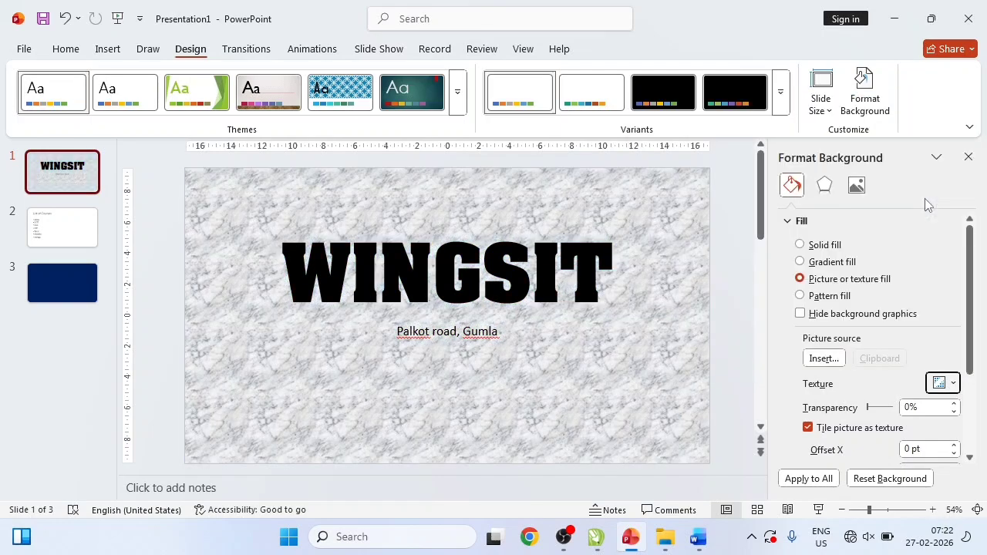
left_click(948, 383)
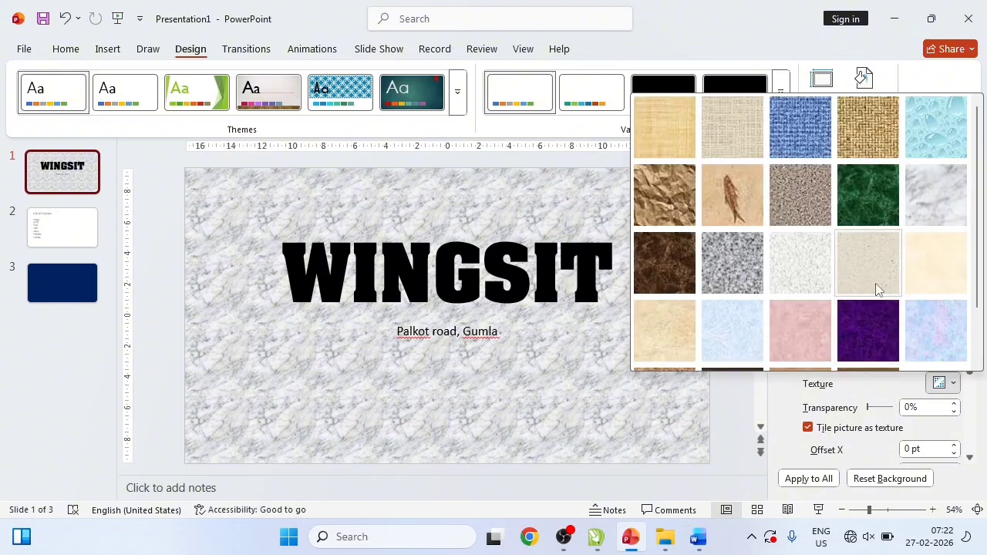
left_click(919, 335)
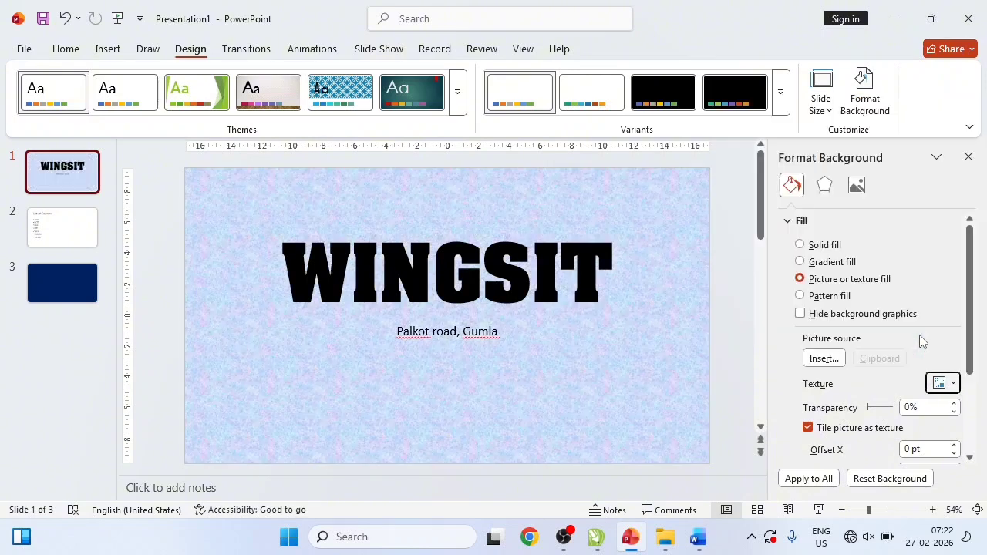
left_click(952, 385)
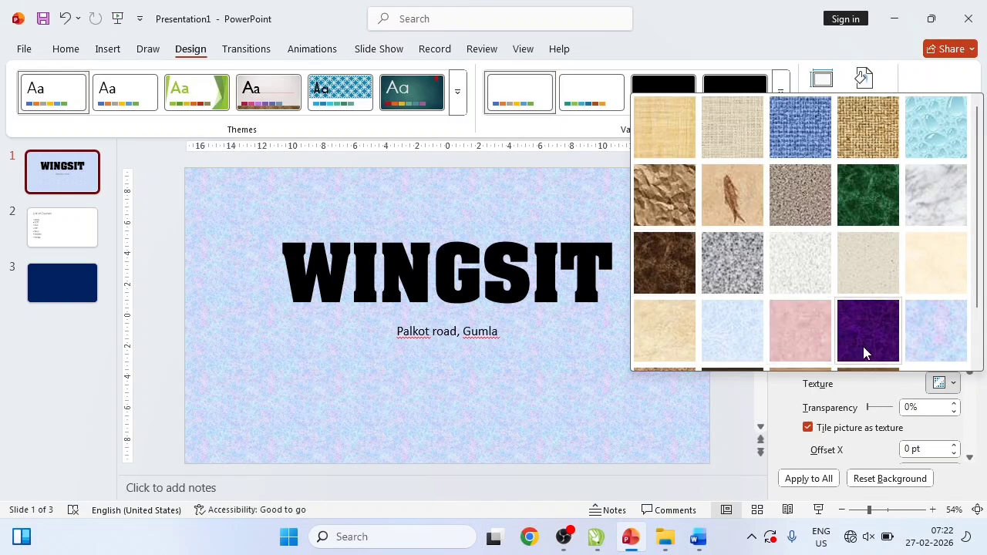
left_click(924, 344)
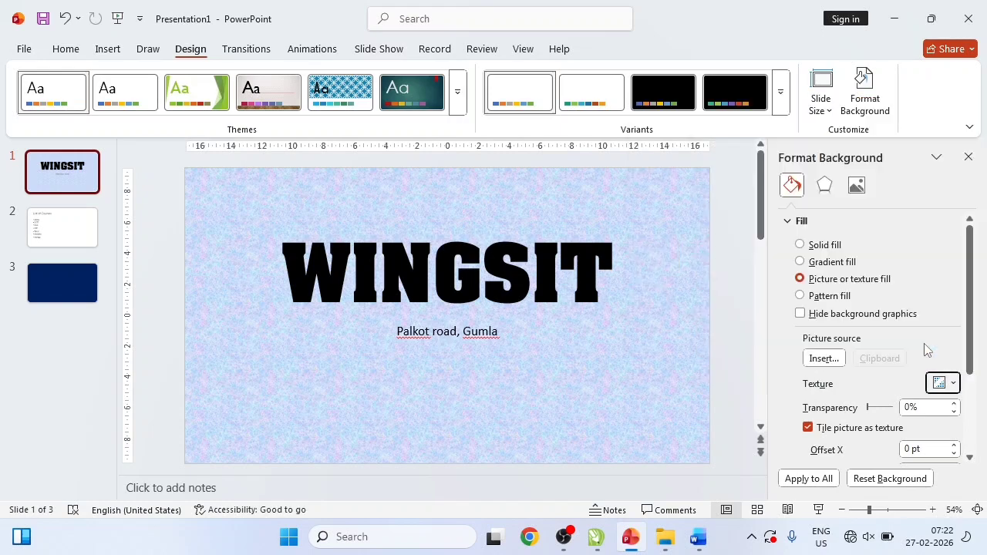
- Try the green marble and brown textures, settling on Papyrus
left_click(943, 388)
left_click(860, 210)
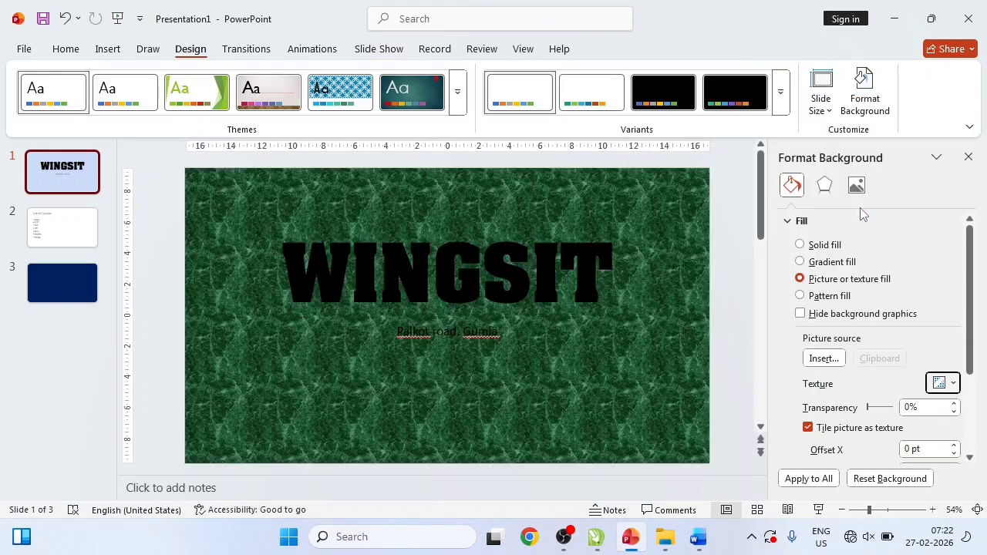
left_click(950, 383)
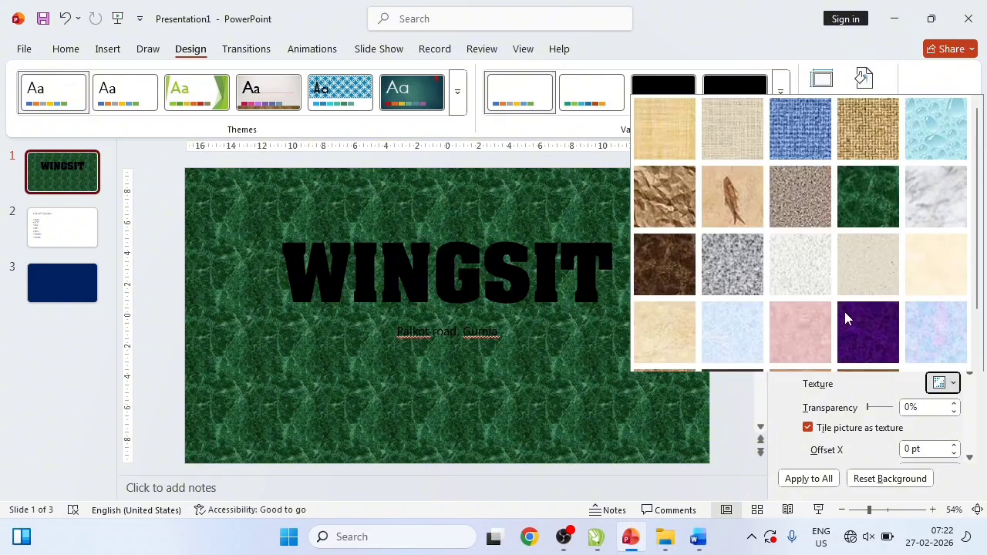
left_click(664, 262)
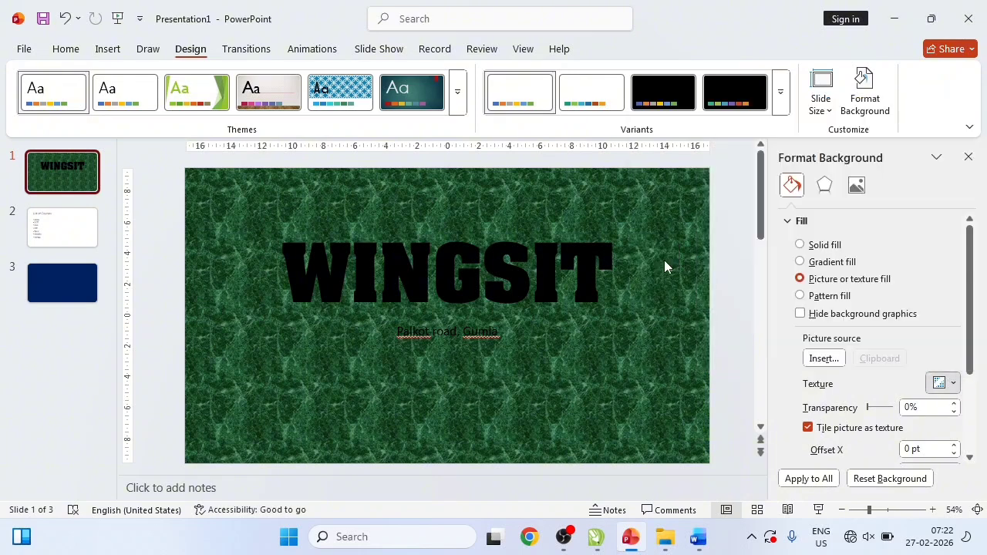
left_click(954, 383)
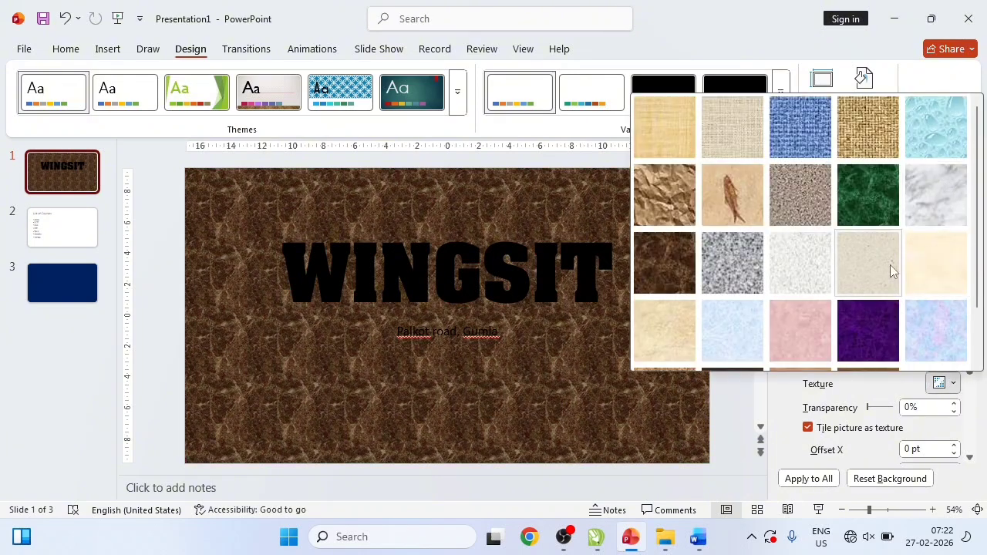
left_click(678, 145)
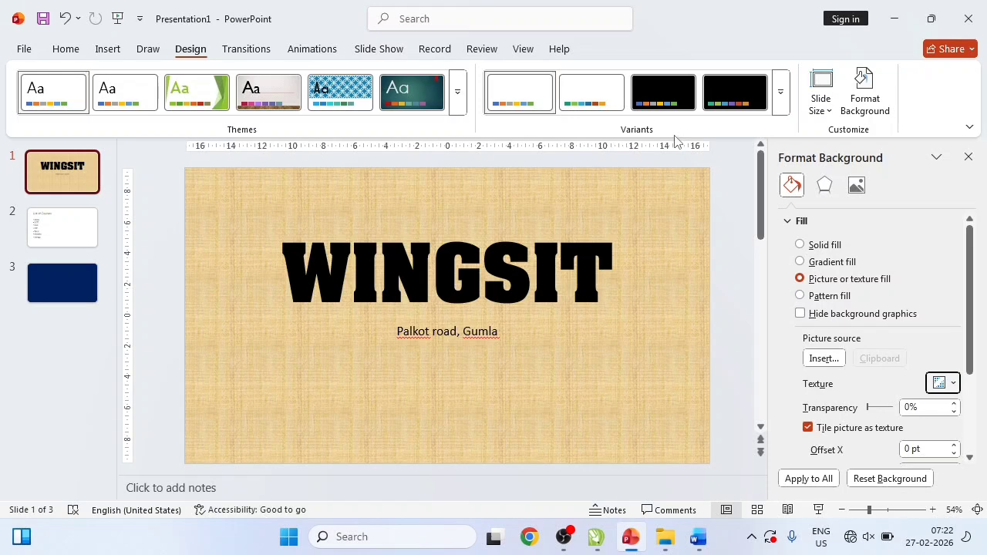
- Switch to a pattern fill, try stripe and hatch patterns, and settle on the fine 5% dots
left_click(823, 299)
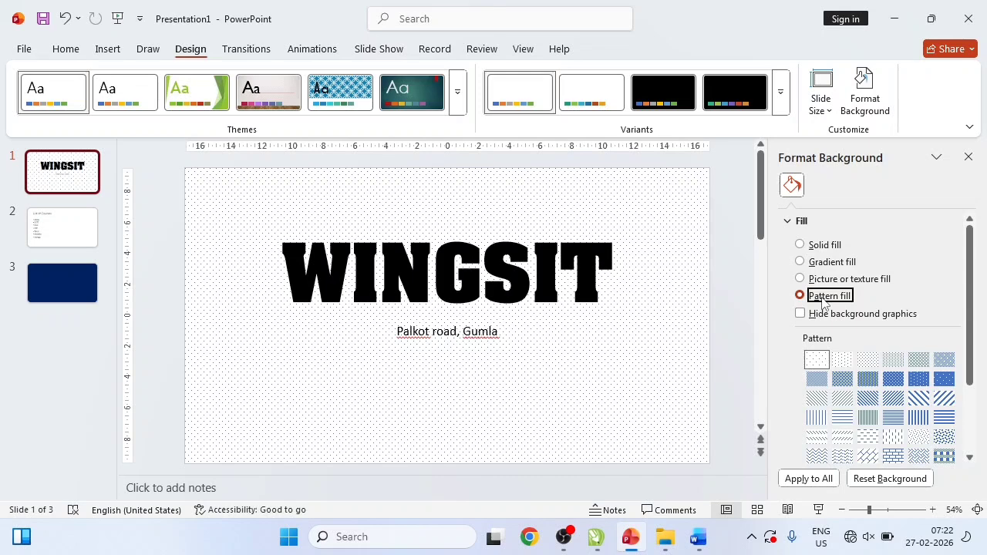
left_click(945, 379)
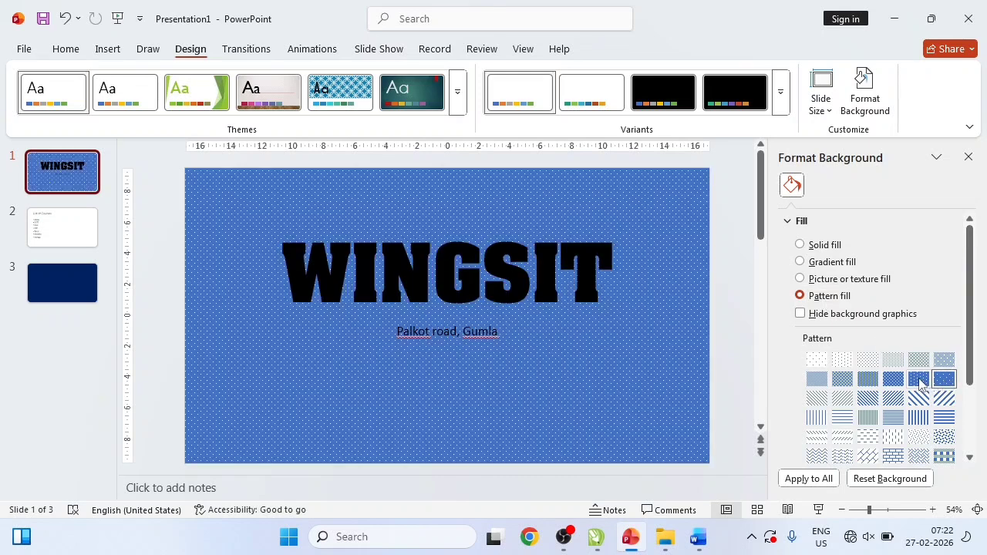
left_click(918, 379)
left_click(919, 398)
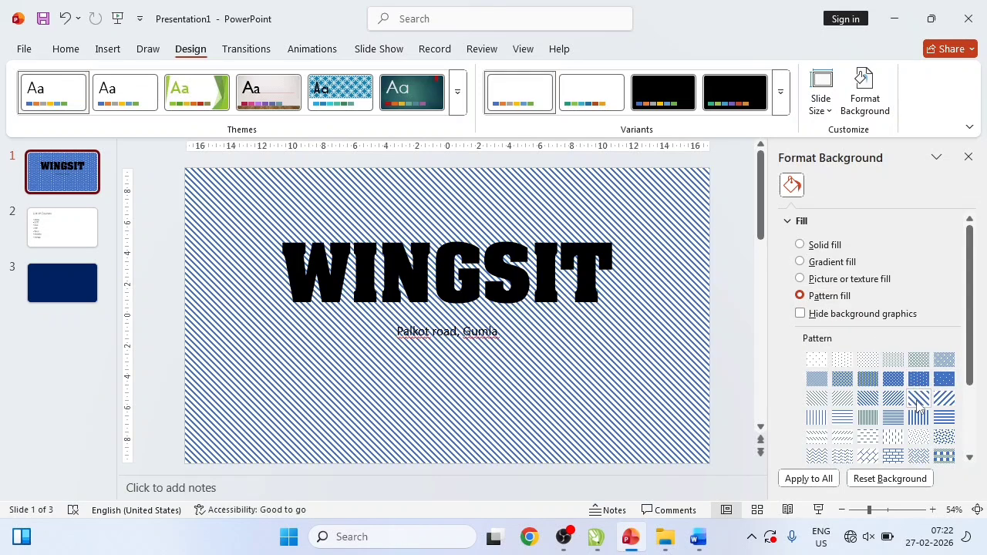
left_click(920, 421)
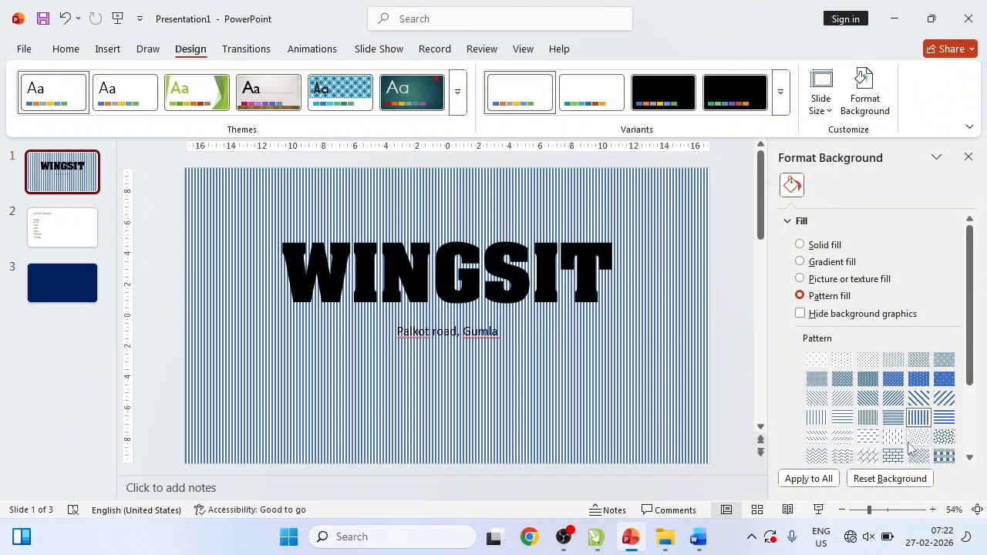
left_click(868, 437)
left_click(868, 456)
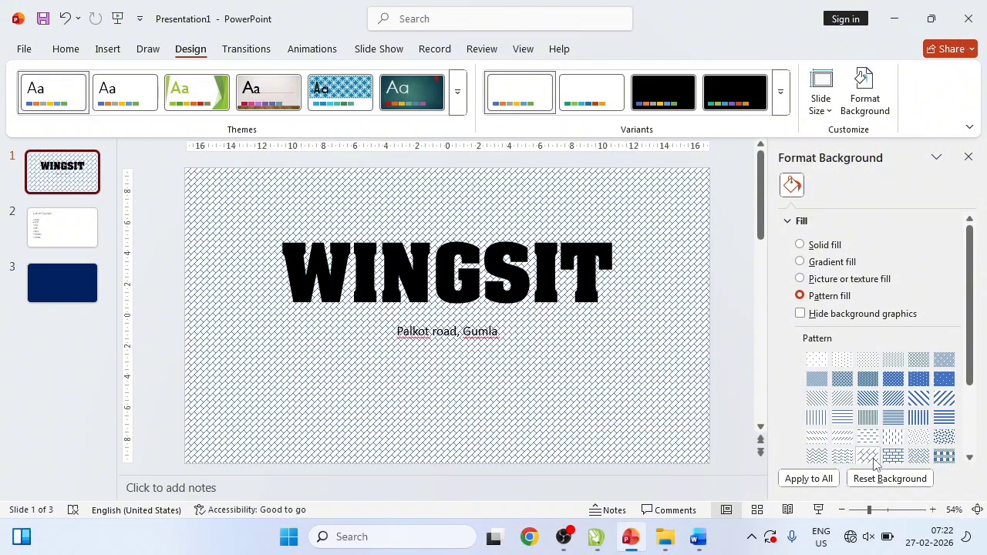
left_click(944, 457)
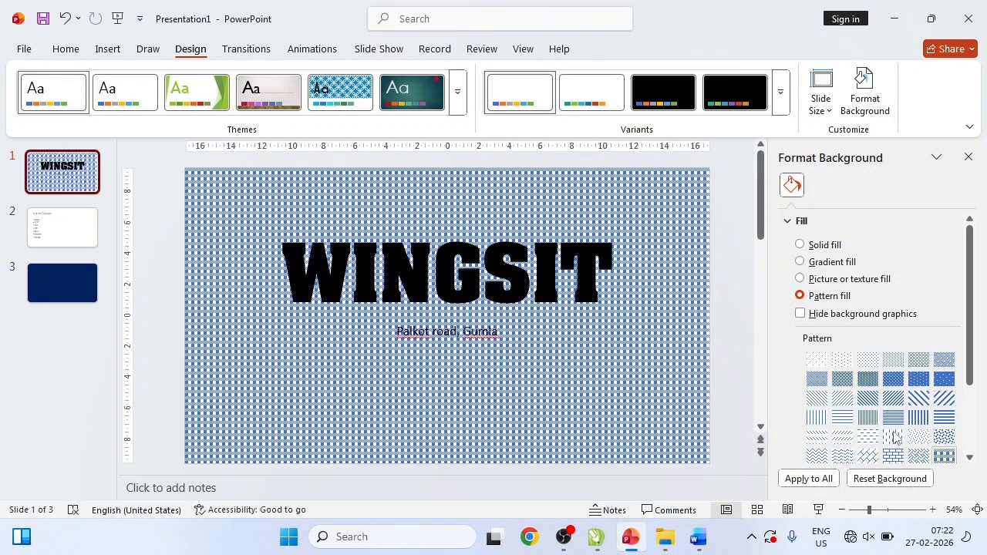
left_click(820, 364)
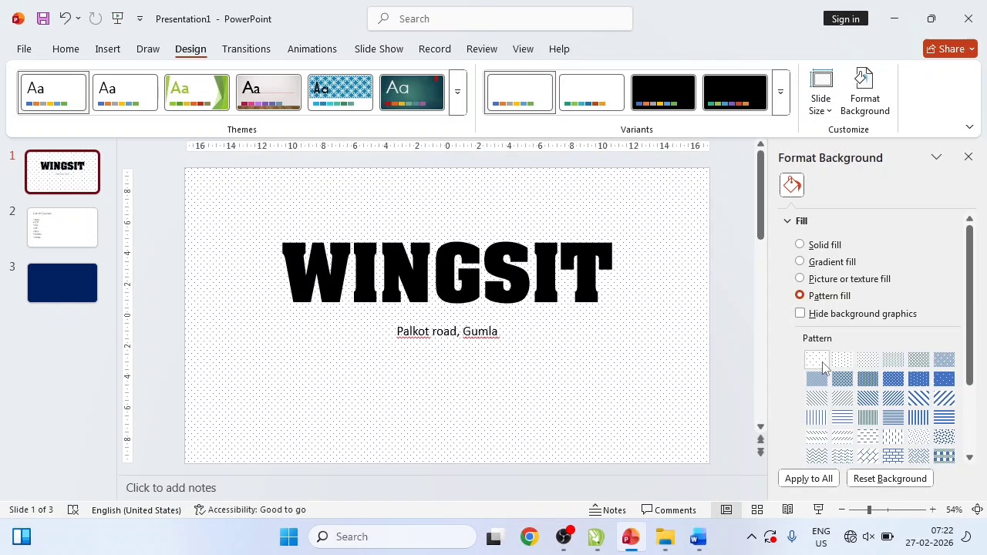
- Colour the pattern red on yellow and try the wavy pattern before returning to fine dots
left_click_drag(968, 293, 970, 376)
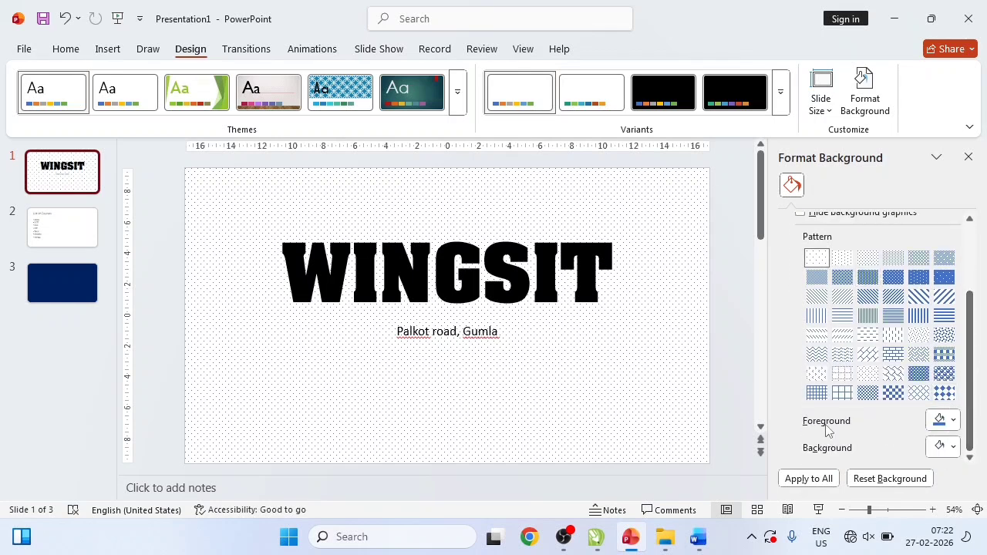
left_click(956, 421)
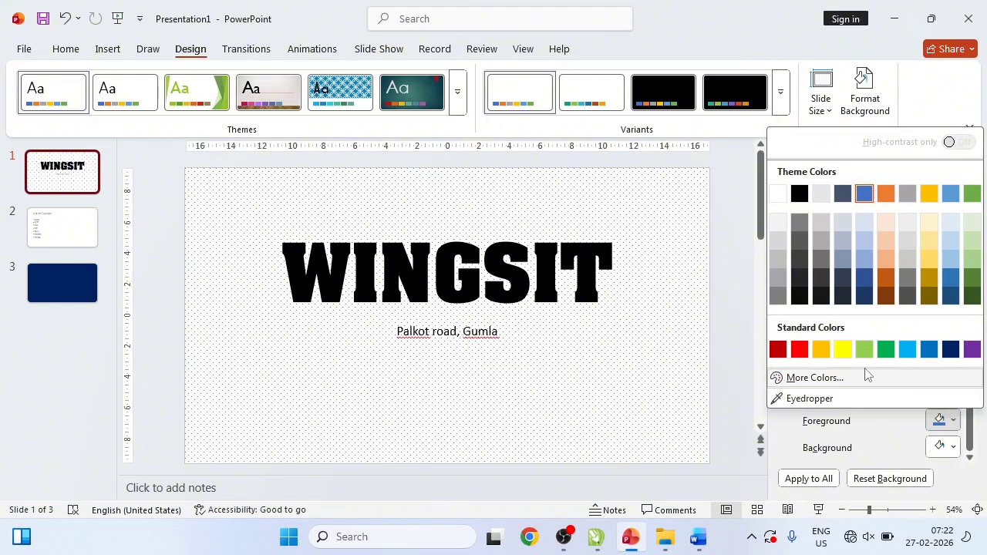
left_click(799, 349)
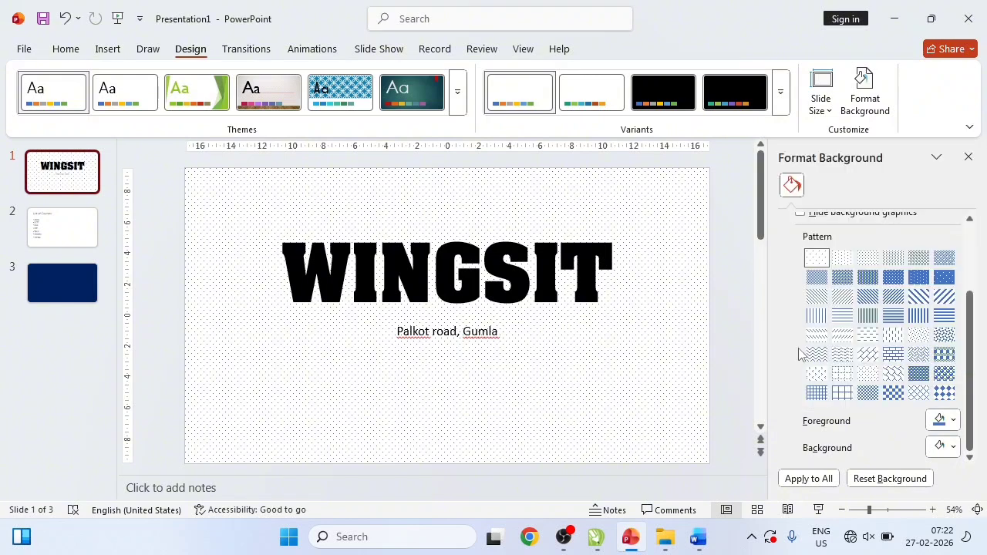
left_click(943, 446)
left_click(842, 376)
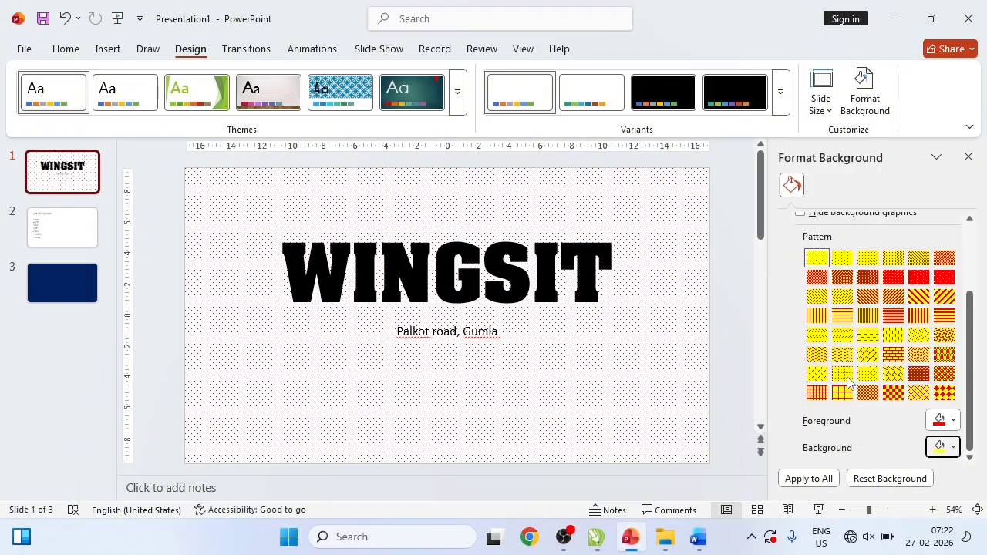
left_click(893, 373)
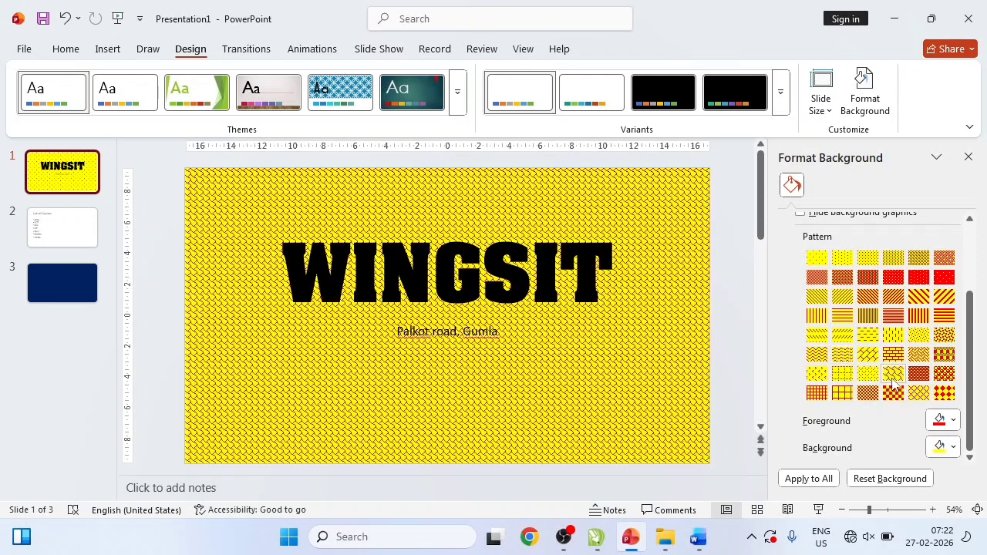
left_click(816, 373)
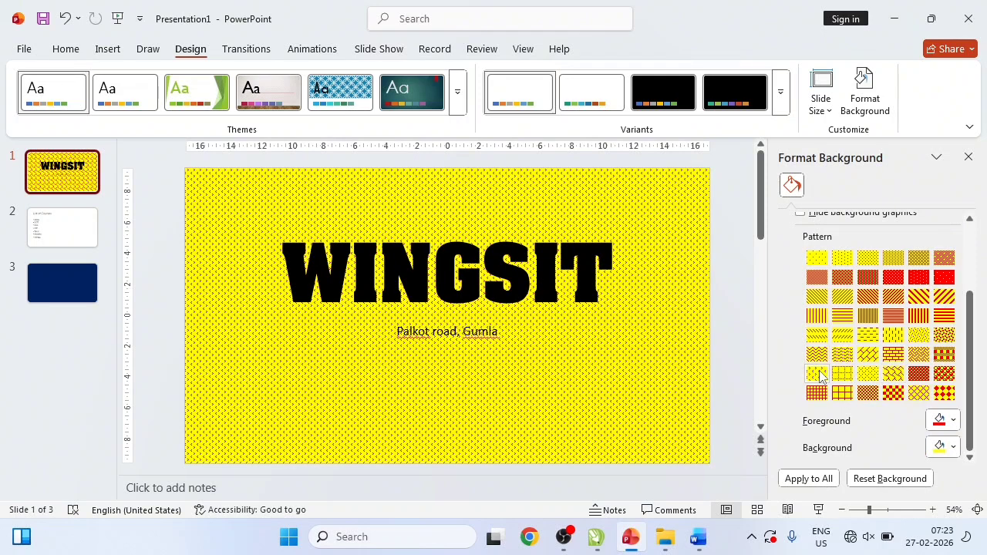
- Recolour the dotted pattern with a green foreground on a purple background
left_click(941, 426)
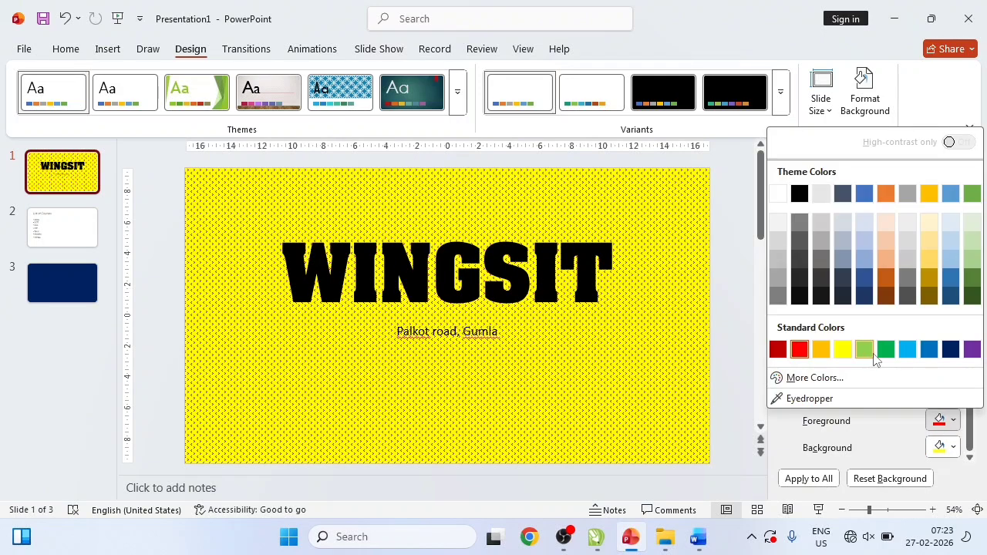
left_click(881, 349)
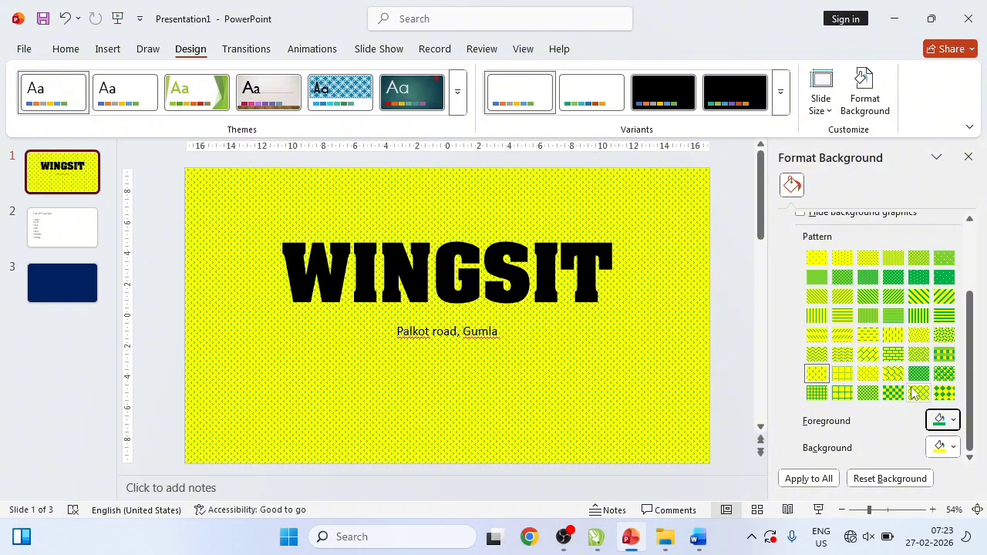
left_click(951, 447)
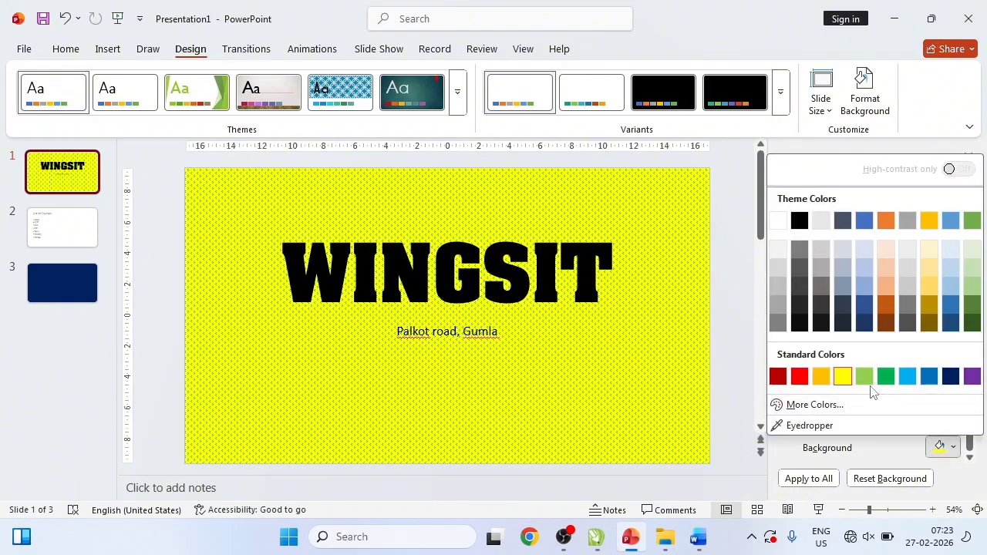
left_click(971, 376)
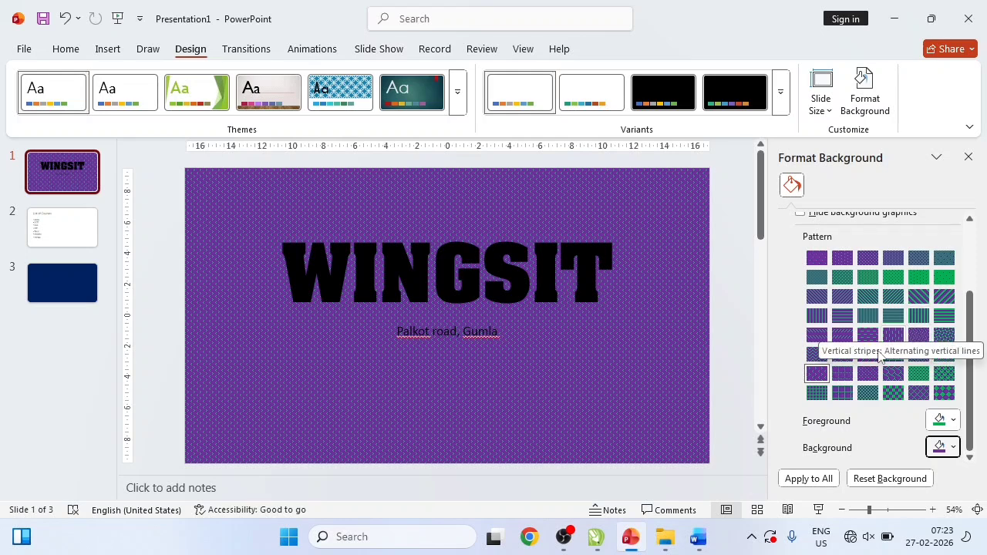
- Apply the pattern to all slides, undo that, and reset slide 1's background to plain white
left_click(810, 481)
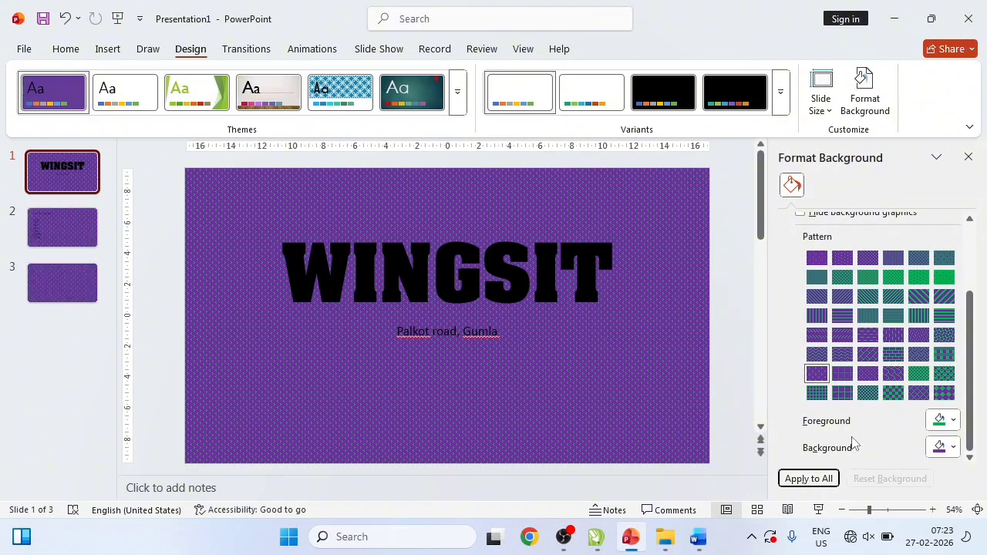
key("ctrl+z")
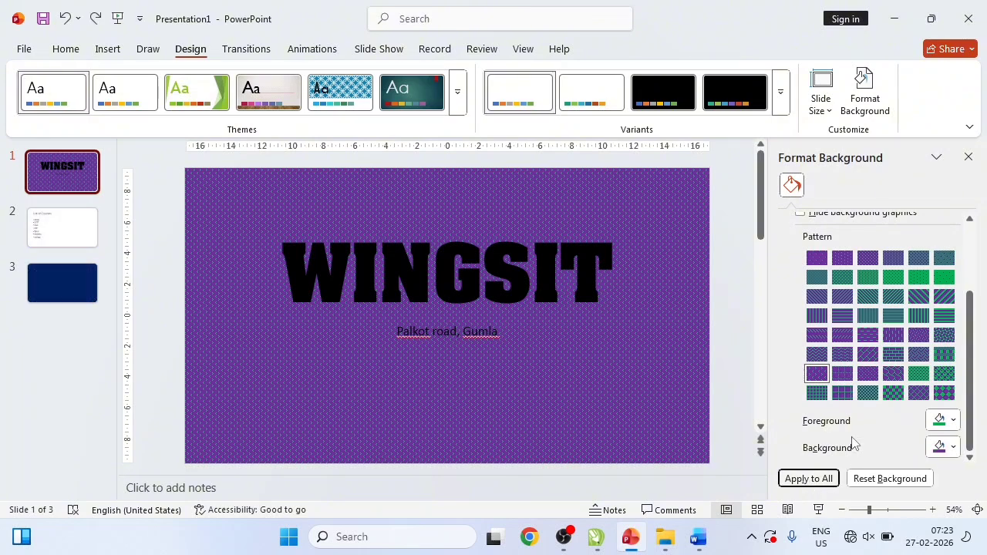
left_click(872, 478)
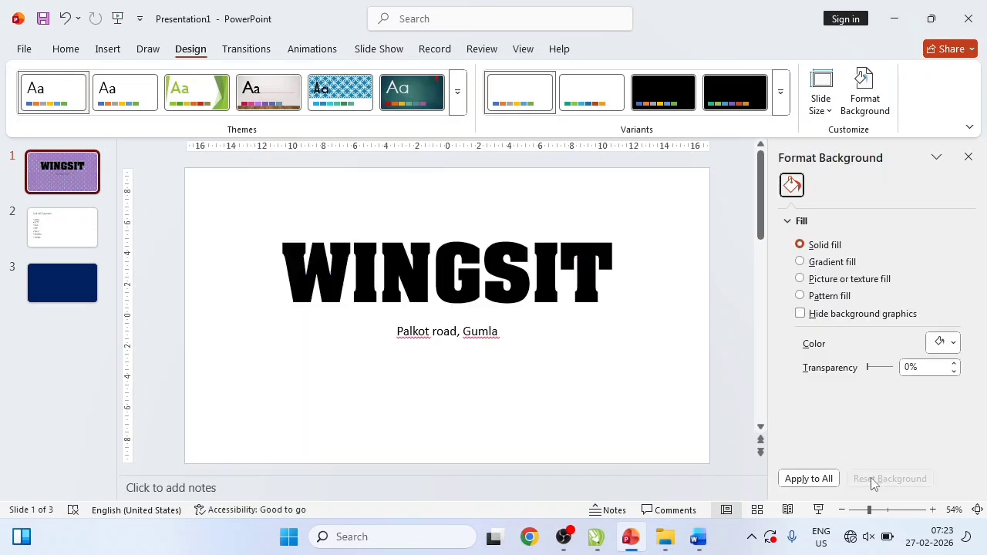